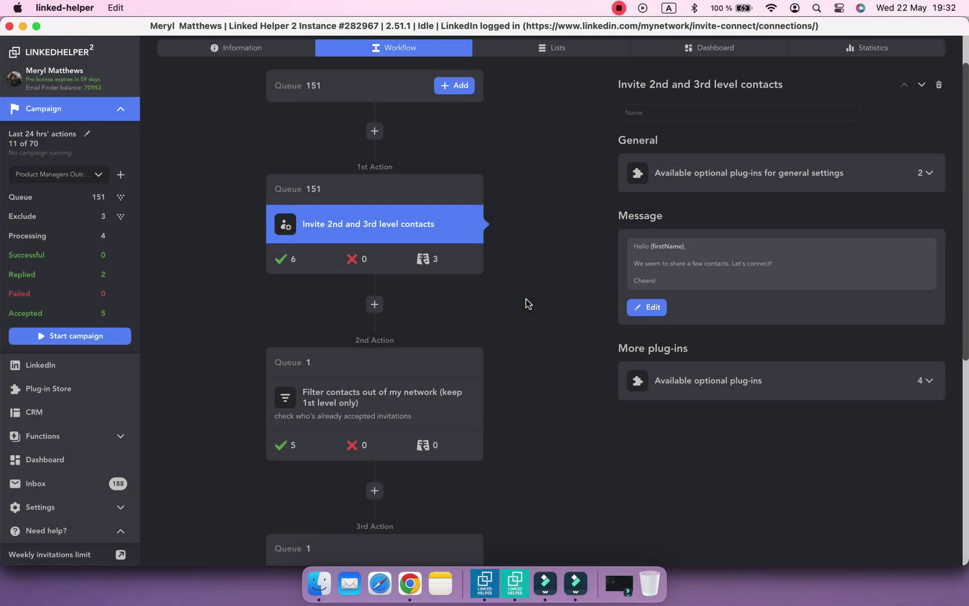
Review the settings of the Filter contacts, Message to 1st connections, Check for replies and Invite actions
click(471, 272)
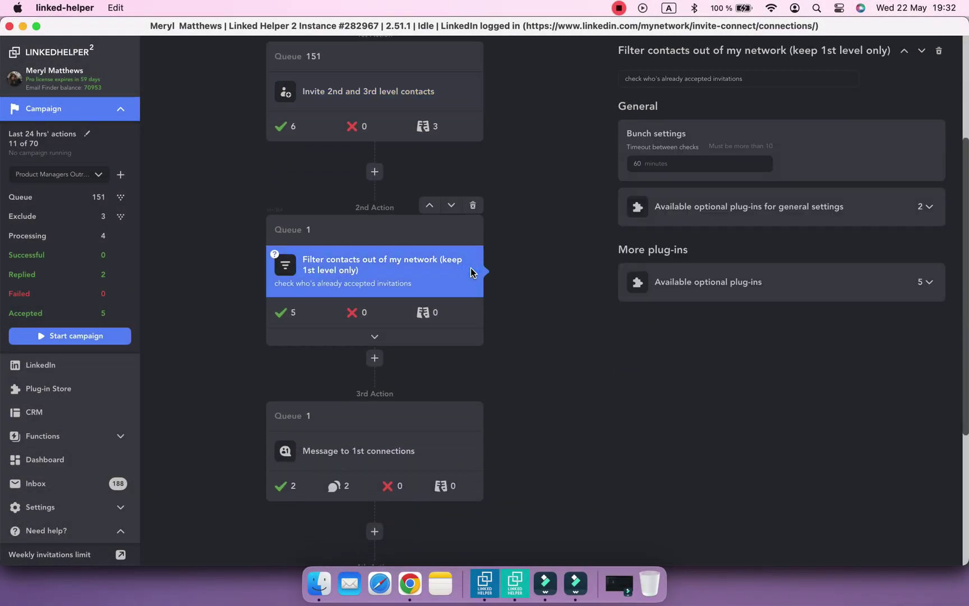
scroll(471, 272, down, 3)
click(458, 327)
scroll(457, 335, down, 3)
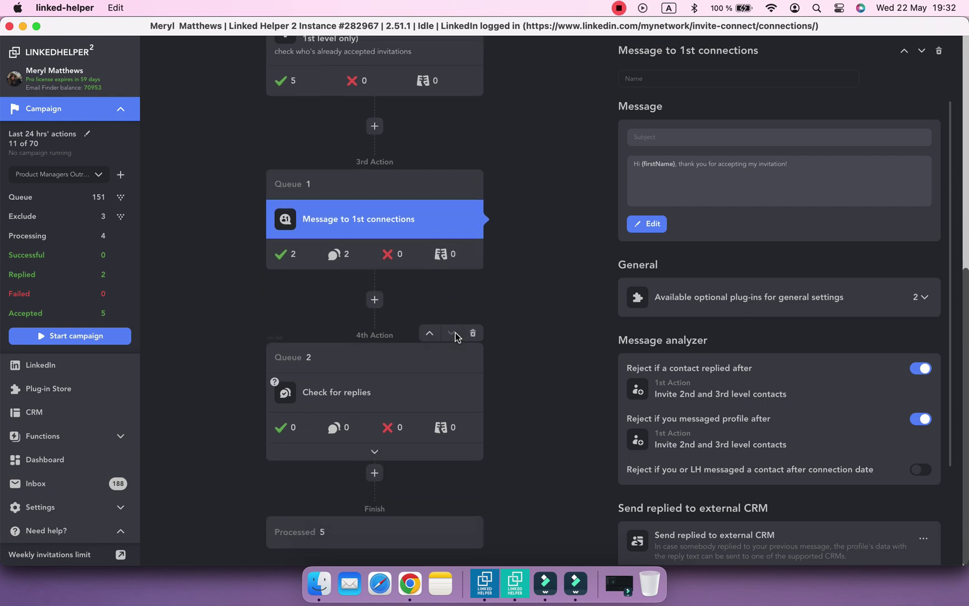
click(452, 400)
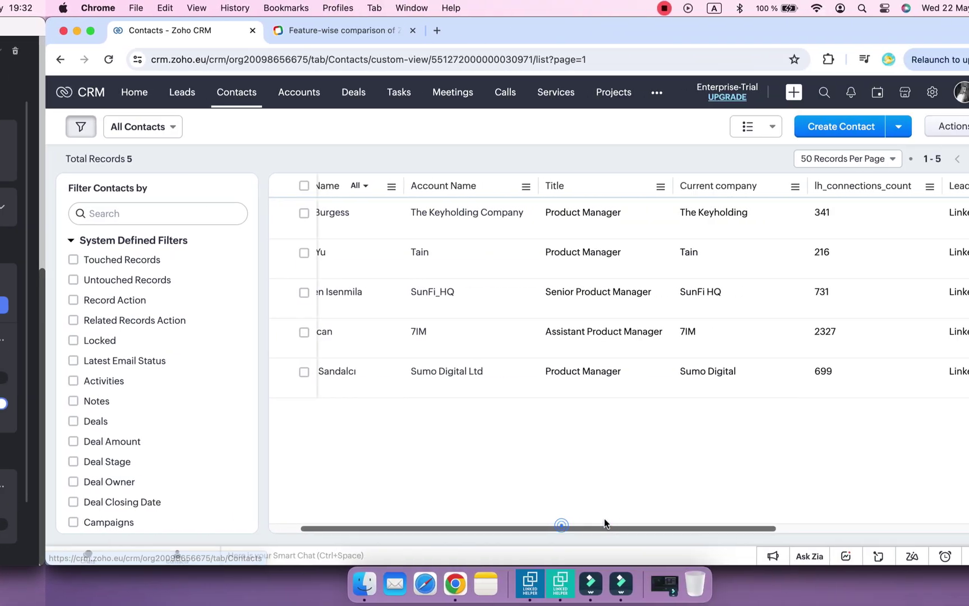
drag(604, 518, 805, 504)
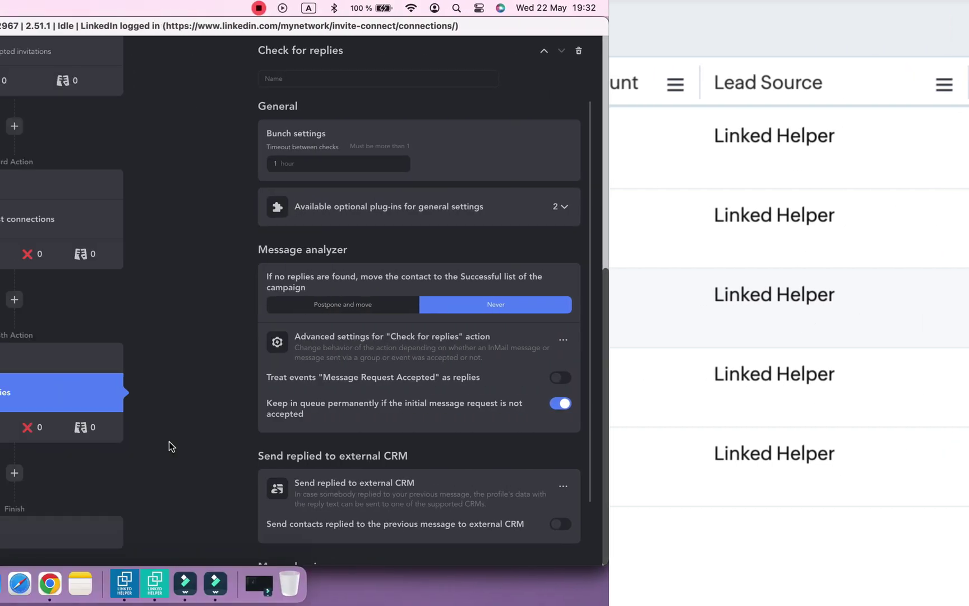
scroll(530, 446, up, 3)
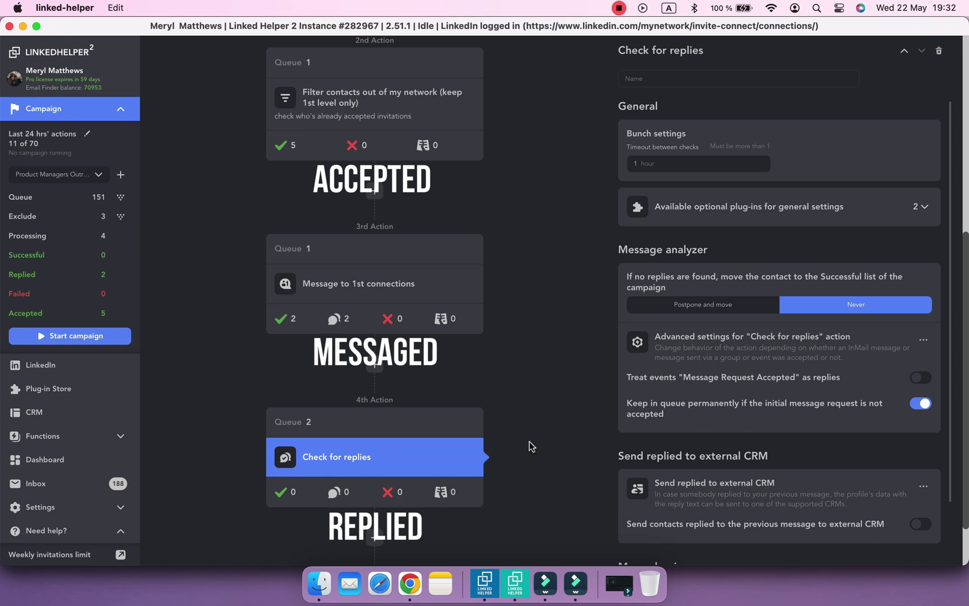
scroll(530, 446, up, 8)
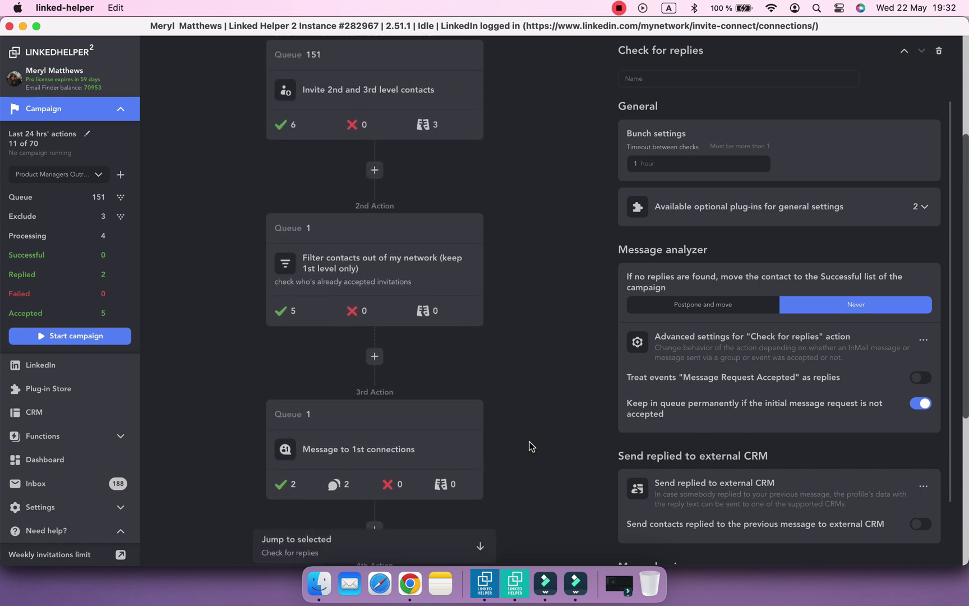
scroll(530, 446, up, 6)
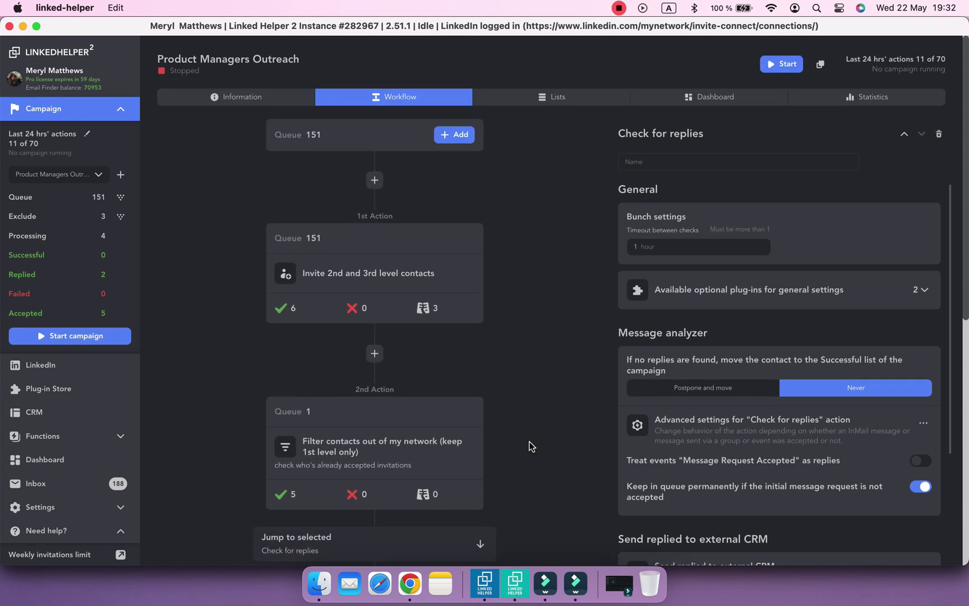
click(438, 283)
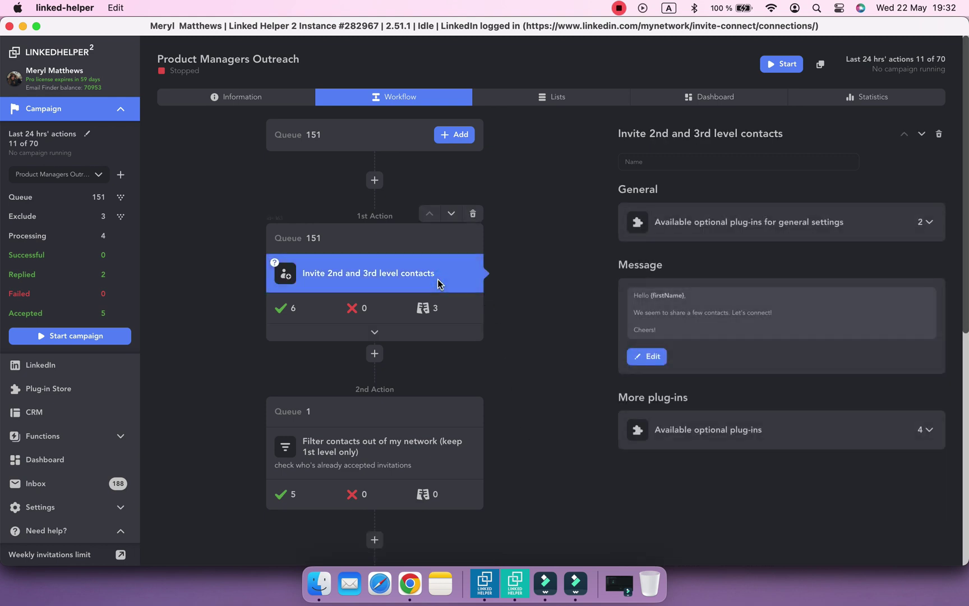
Browse the action plug-ins in the Plug-in Store and return to the campaign workflow
click(100, 390)
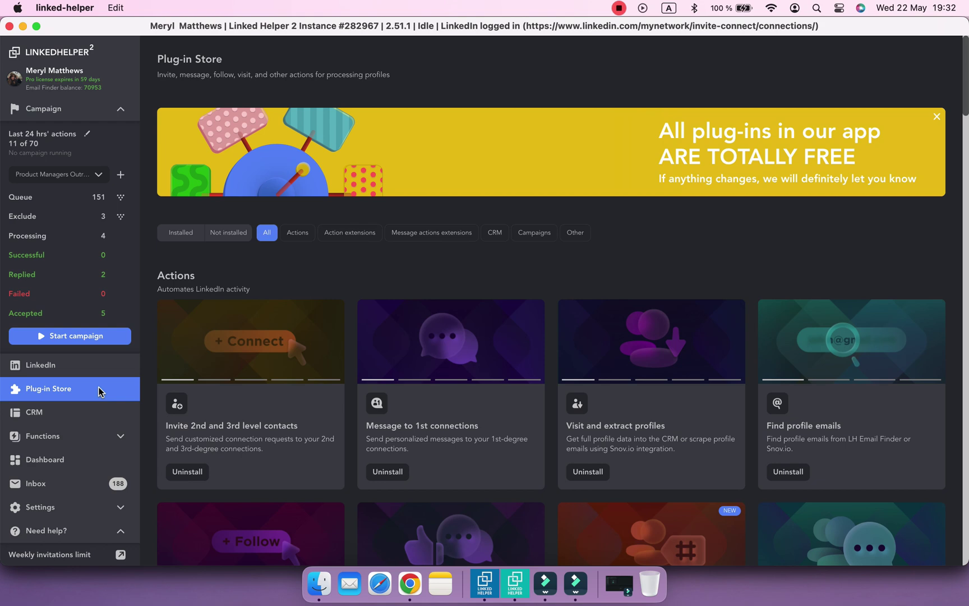
click(299, 237)
scroll(351, 361, down, 9)
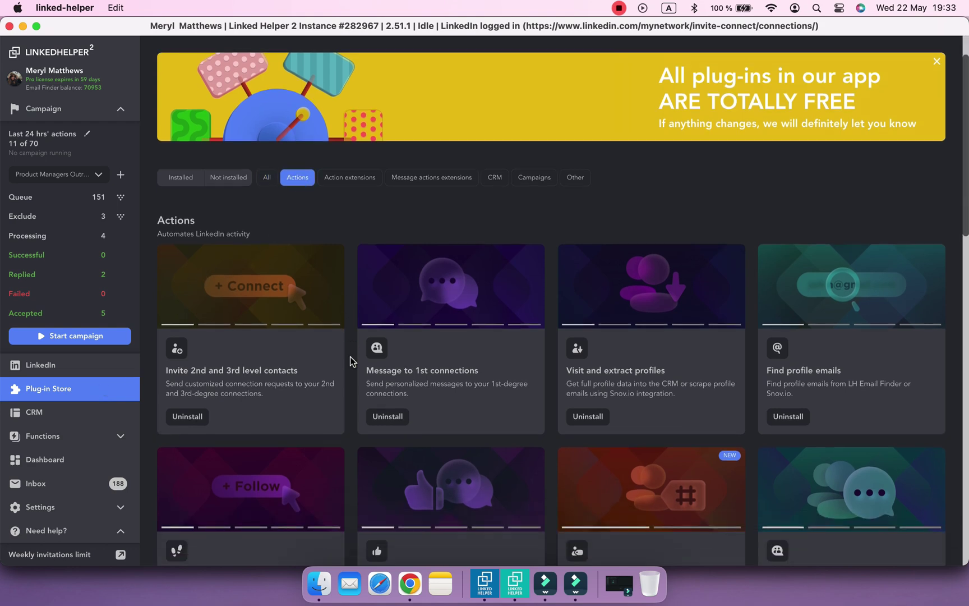
scroll(351, 362, down, 11)
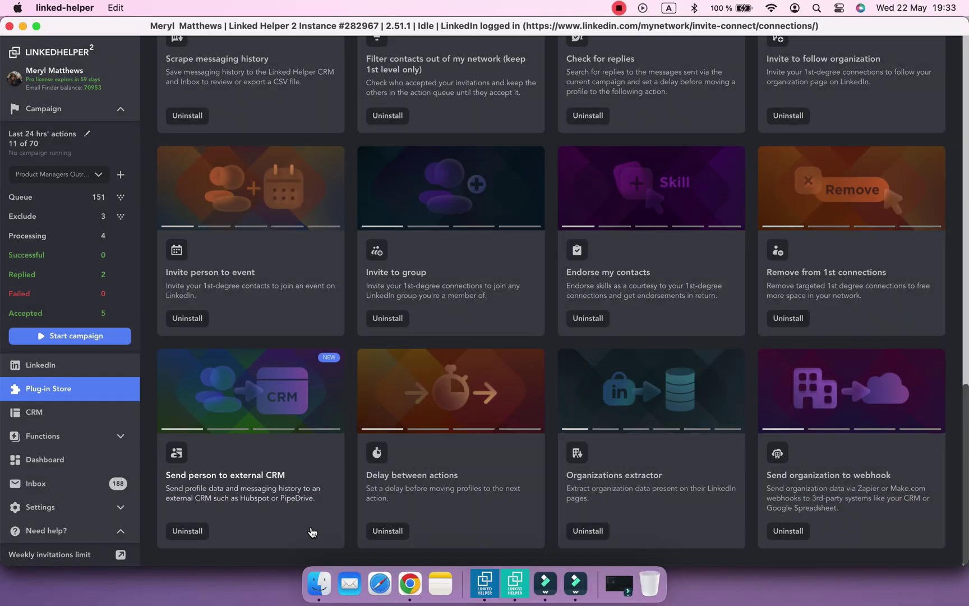
click(75, 111)
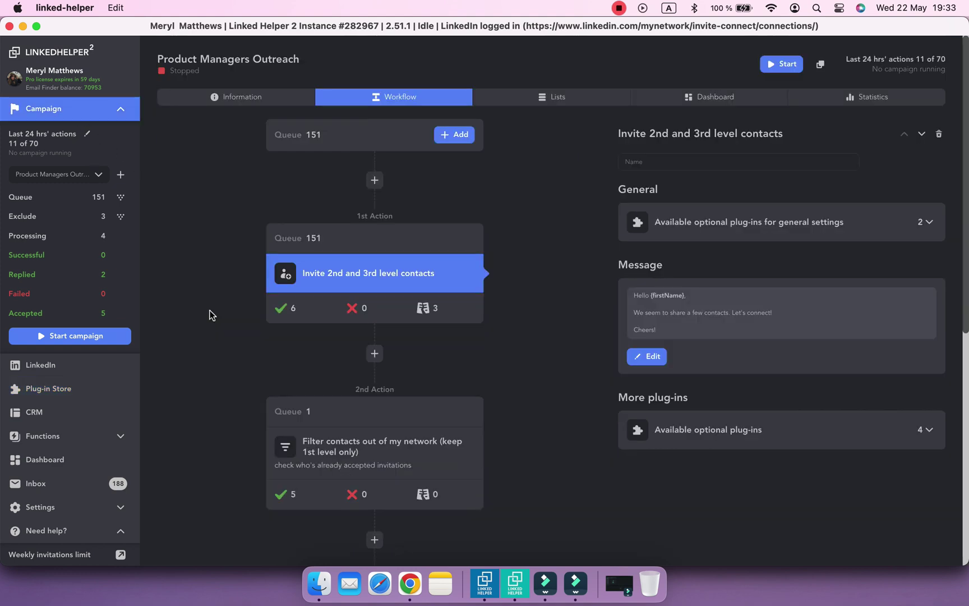
Insert a Send person to external CRM action after the first action, targeting Zoho CRM
click(379, 359)
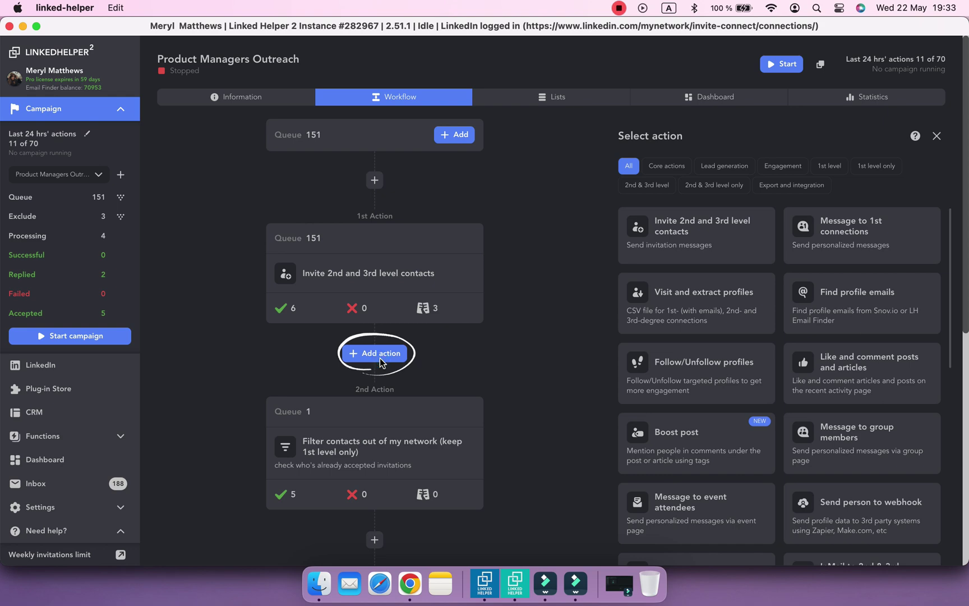
click(789, 185)
mouse_move(724, 401)
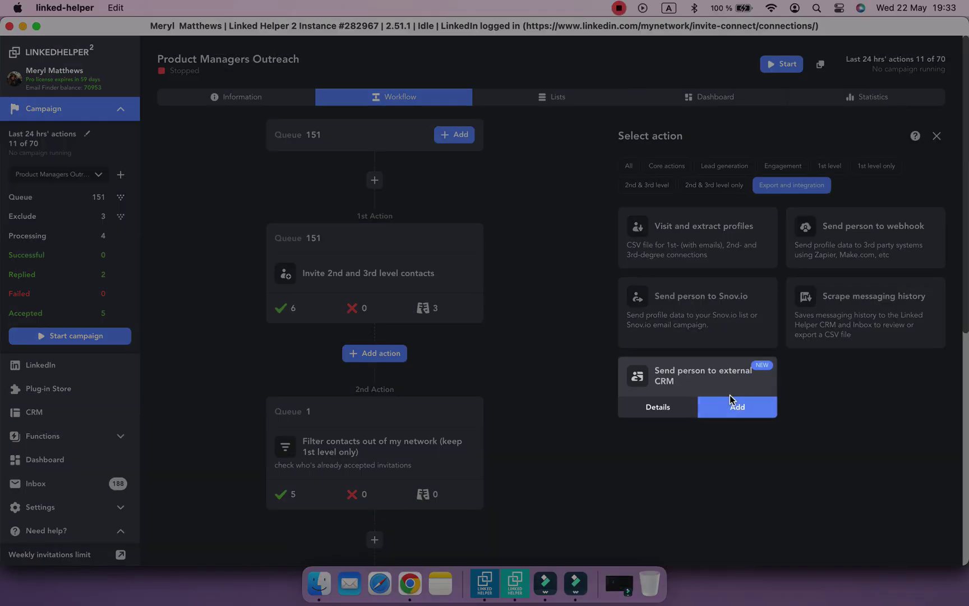
click(730, 406)
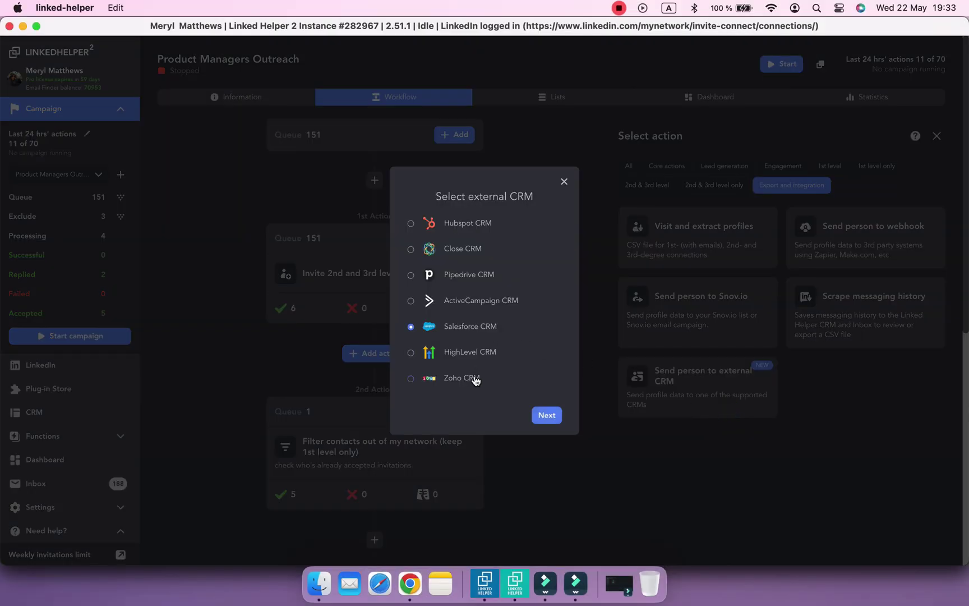
click(547, 415)
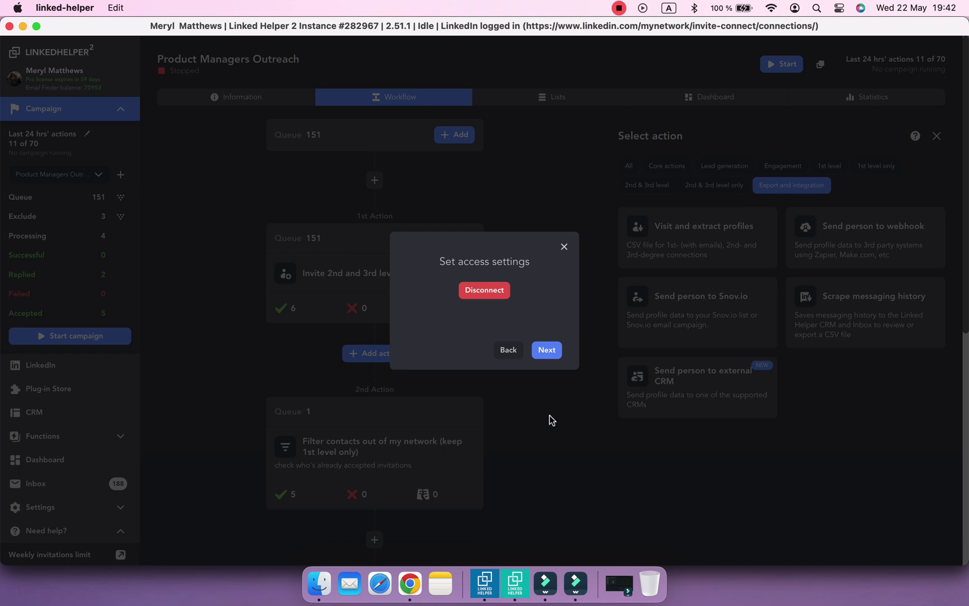
click(547, 354)
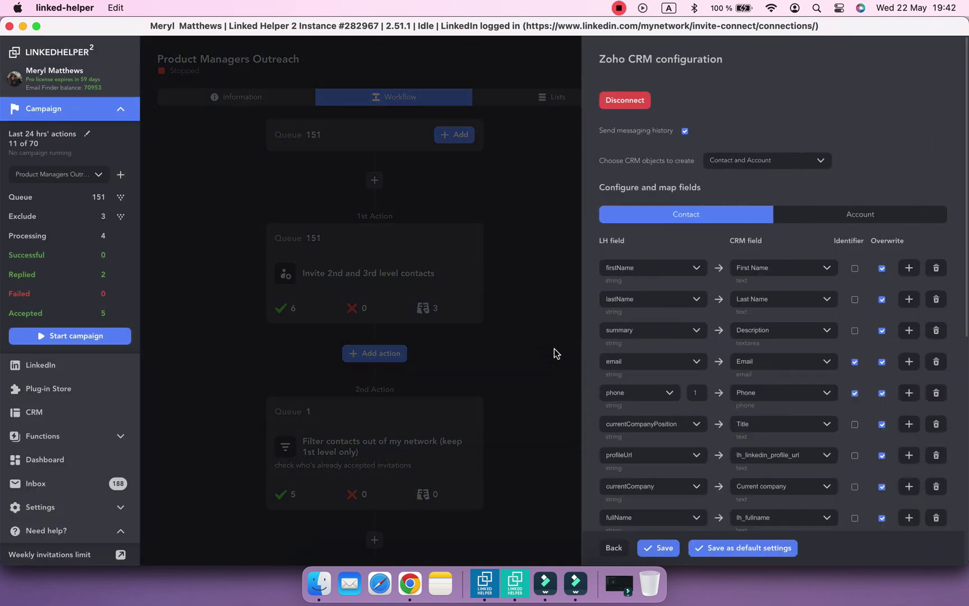
Add an empty mapping row below connectionCount → lh_connections_count in the Zoho field list
scroll(861, 353, down, 5)
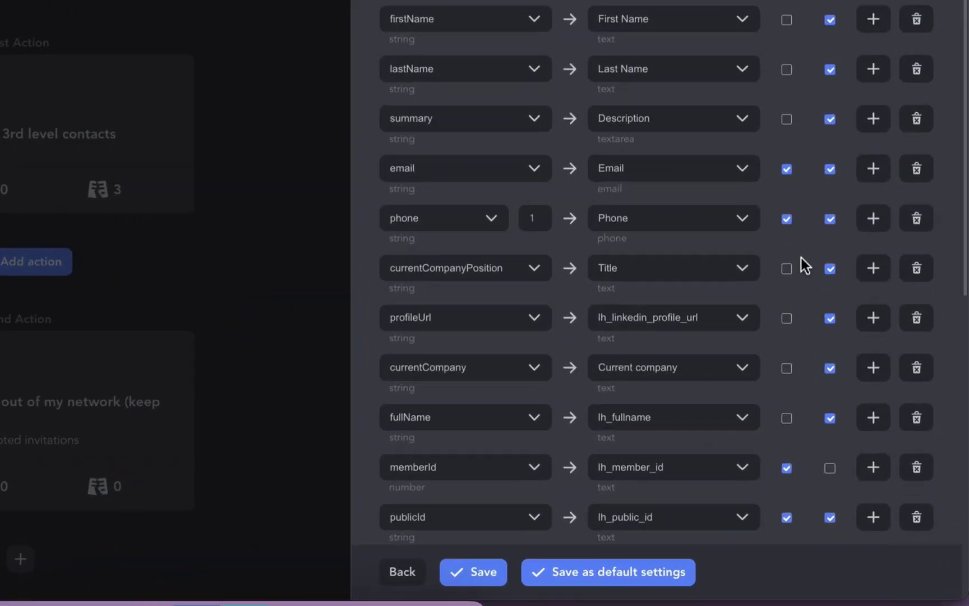
scroll(794, 249, down, 3)
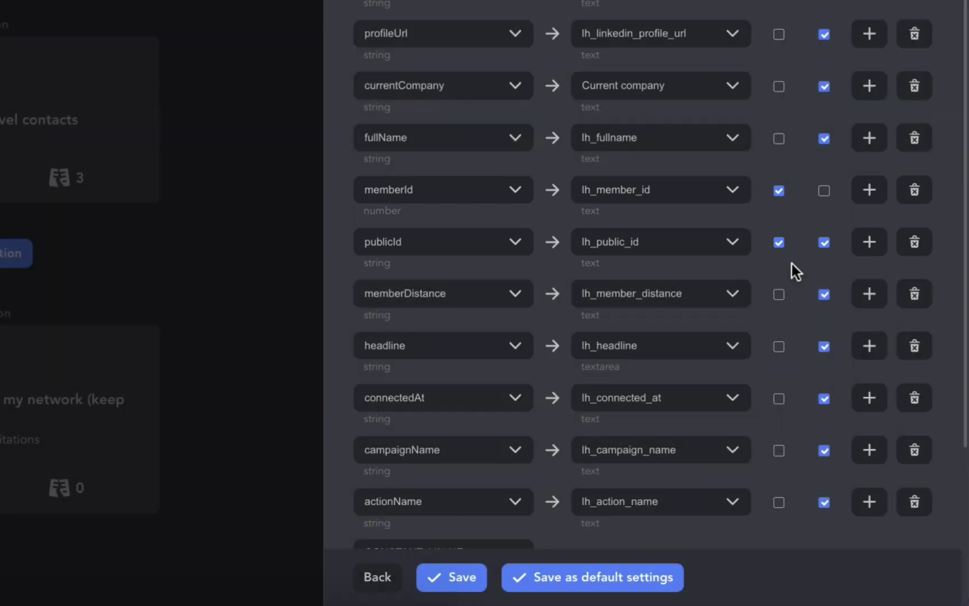
scroll(791, 263, down, 5)
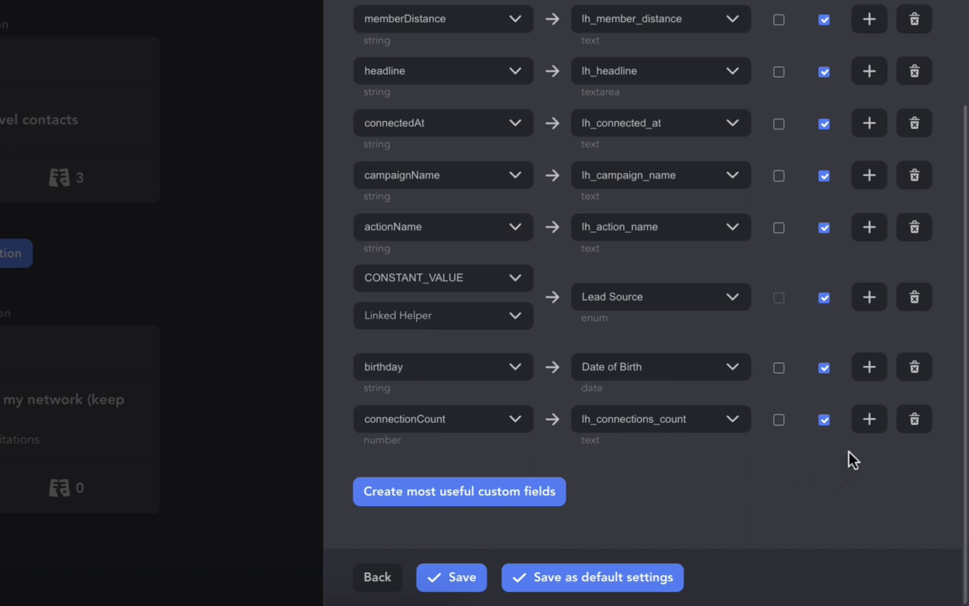
click(869, 419)
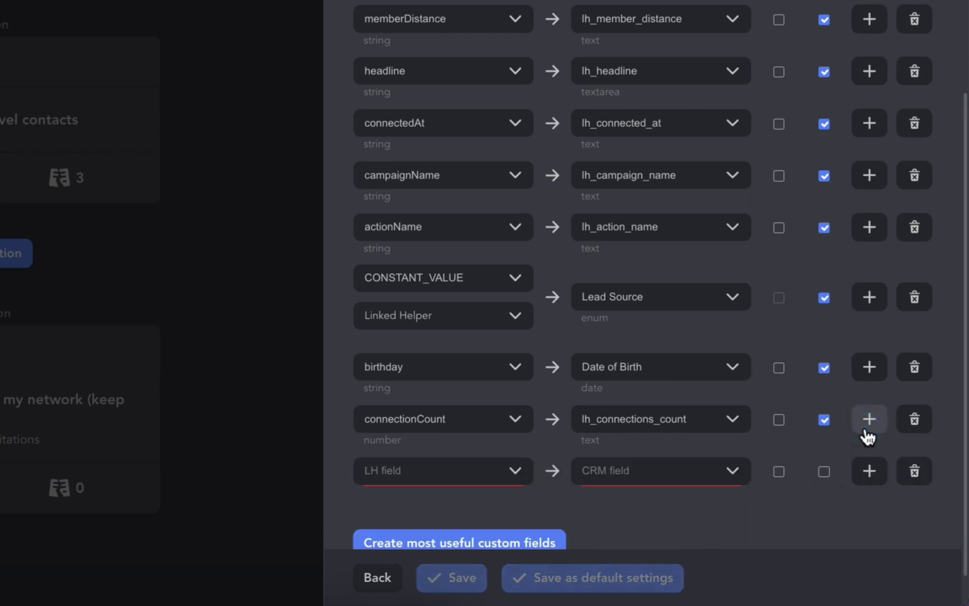
Set the new row's LH field to CONSTANT_VALUE with the value 'Invited'
click(517, 474)
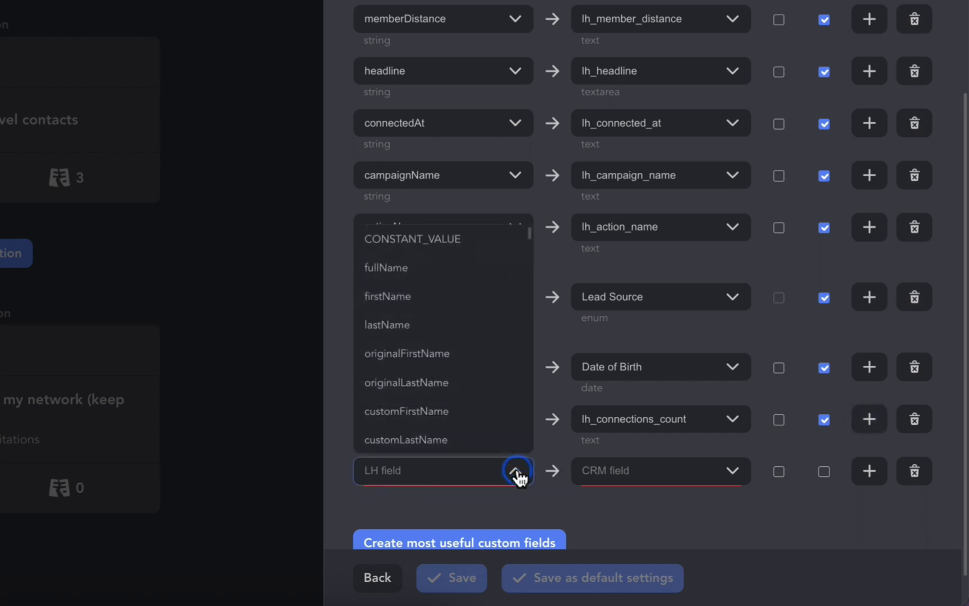
click(496, 254)
scroll(555, 438, down, 2)
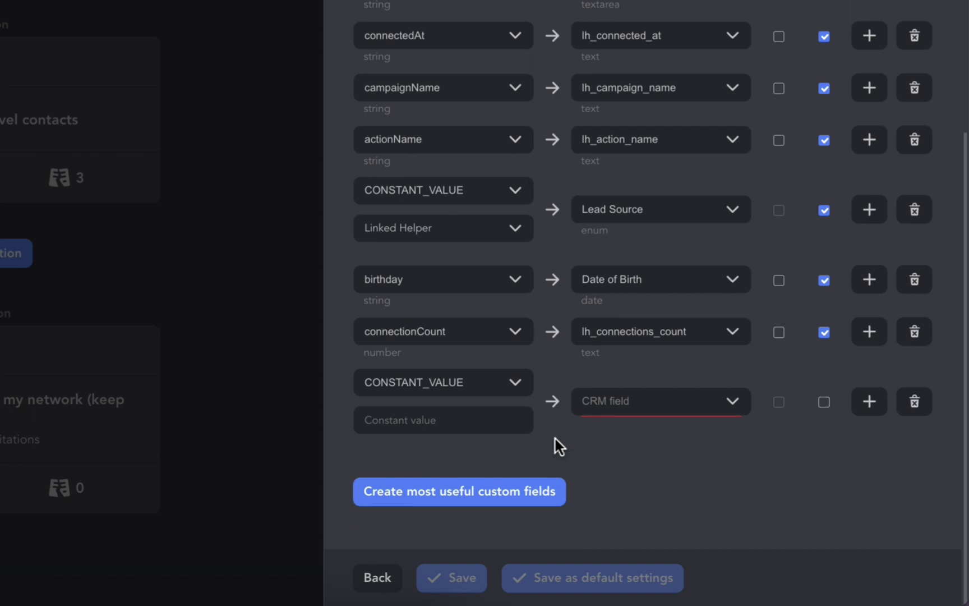
click(513, 422)
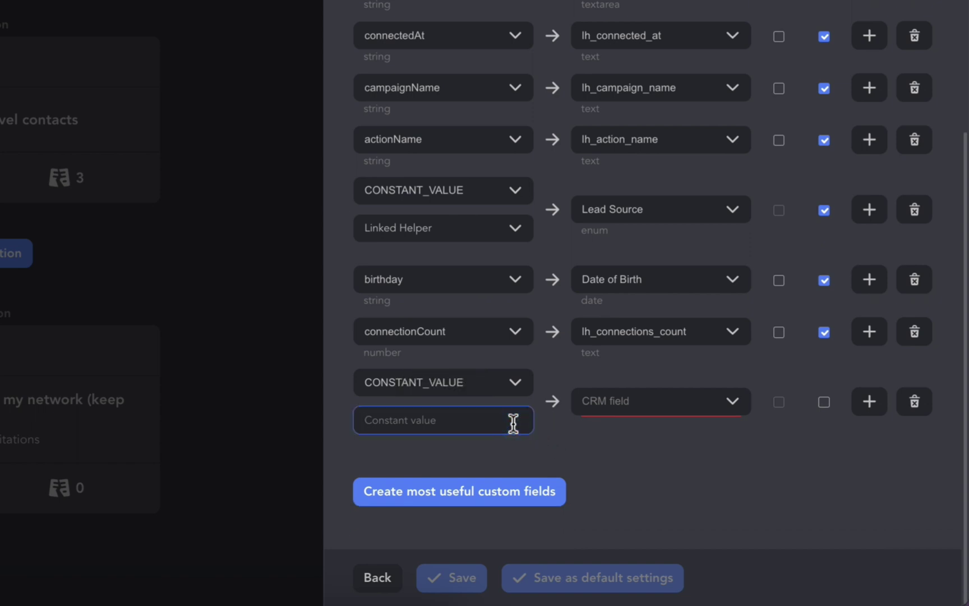
text(I)
click(633, 452)
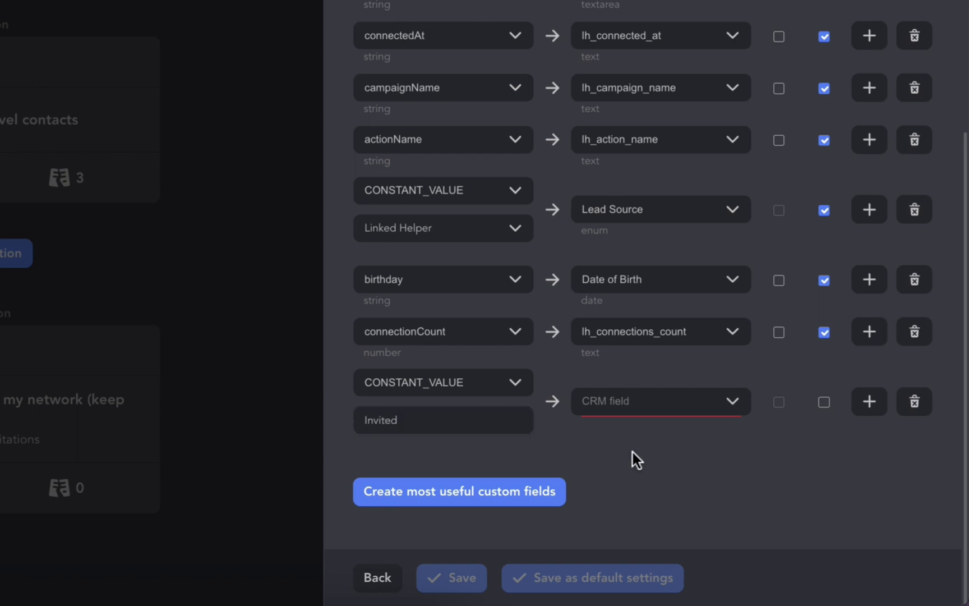
Map it to a newly created lh_stage Zoho field with Overwrite enabled
click(633, 413)
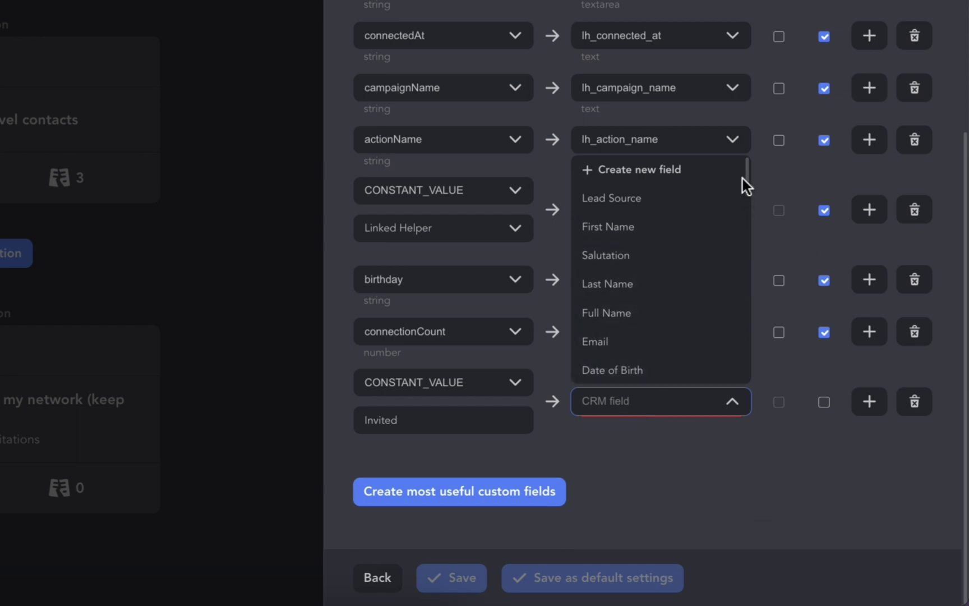
click(658, 172)
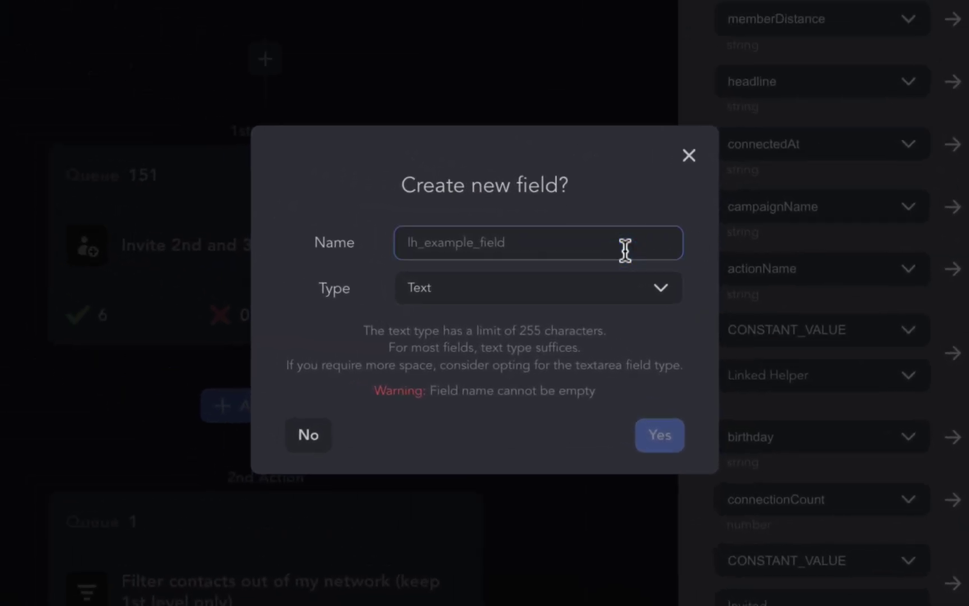
text(h_stage)
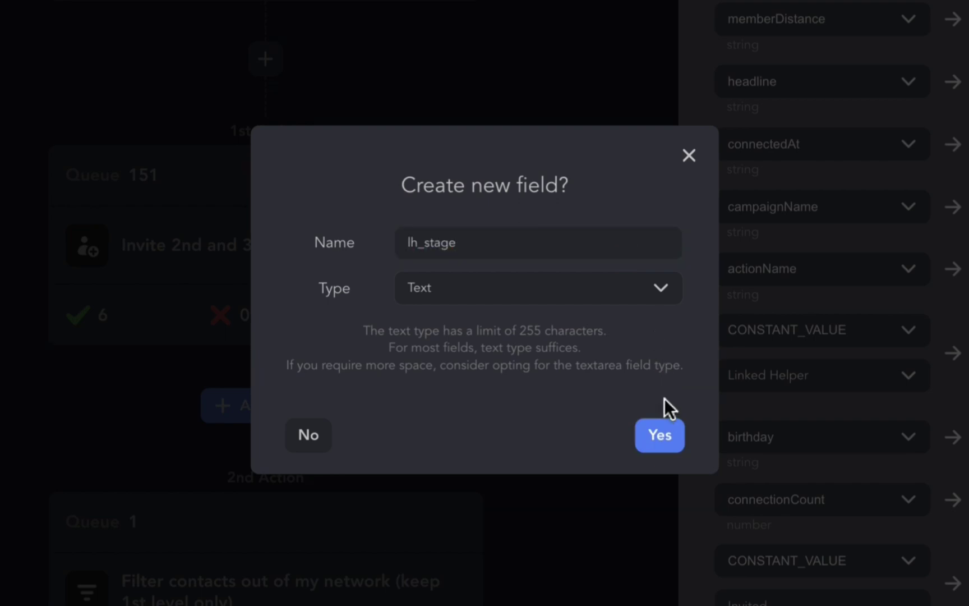
click(659, 434)
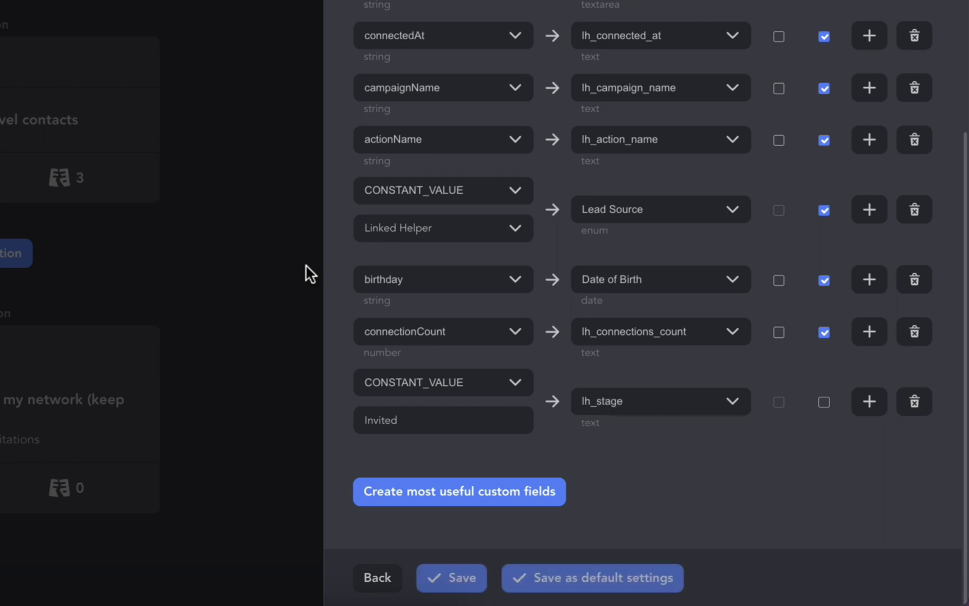
click(825, 403)
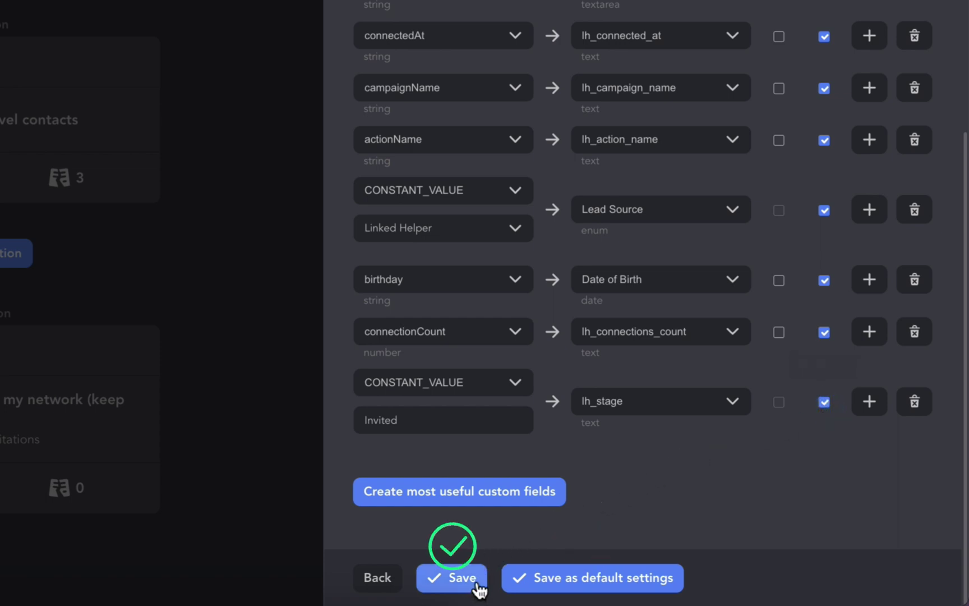
Save the Invited stage mapping
click(461, 578)
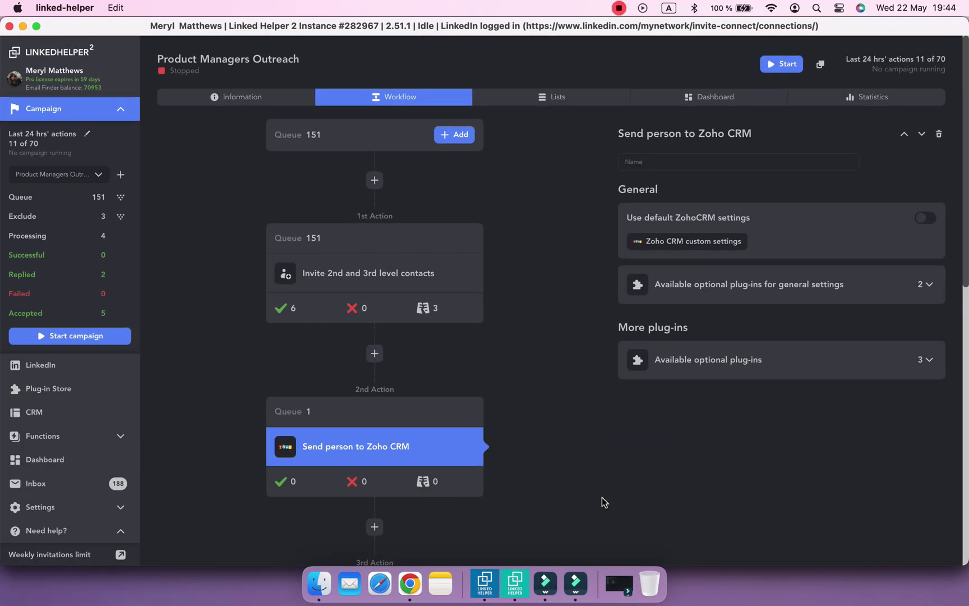
scroll(542, 434, down, 5)
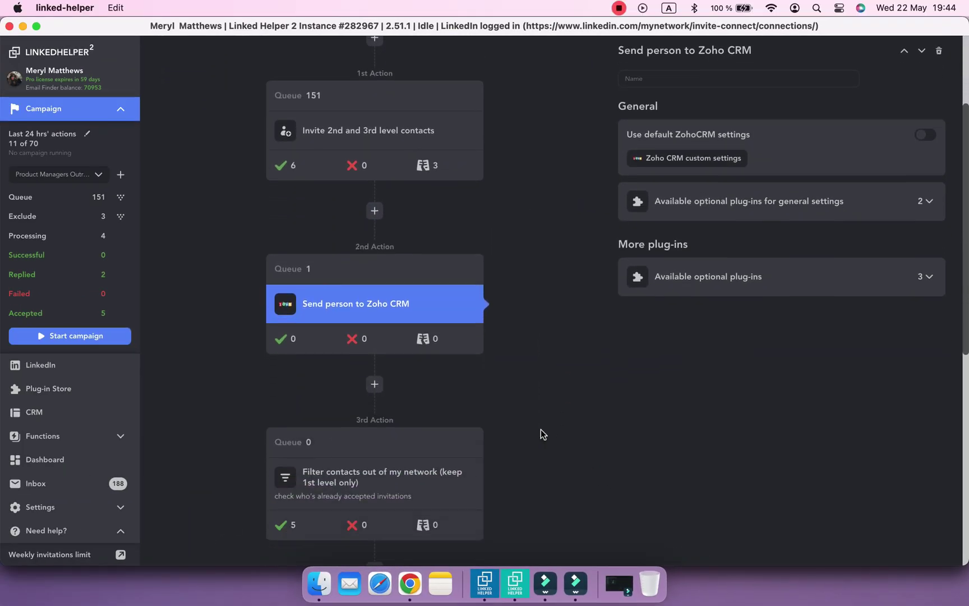
scroll(541, 433, down, 2)
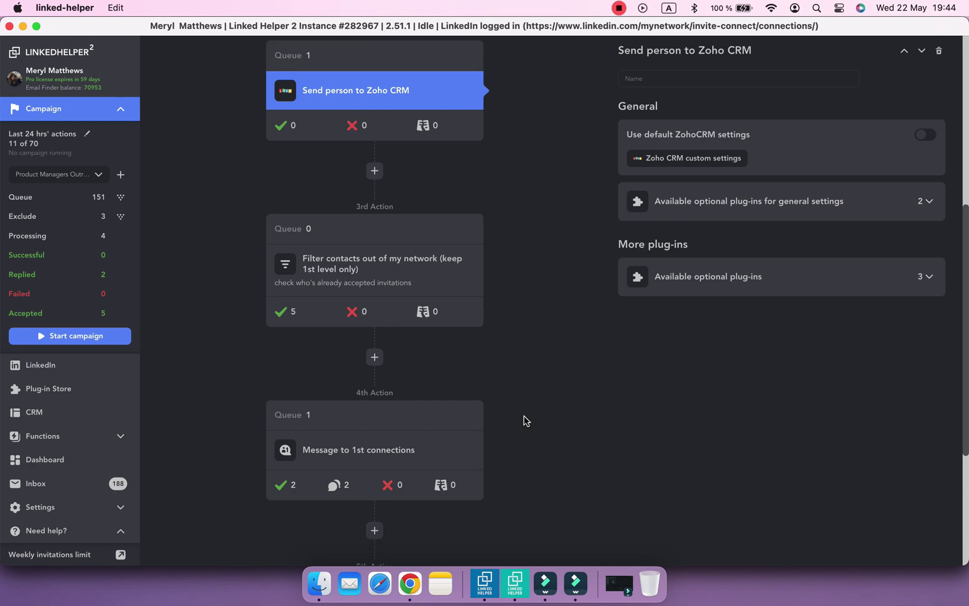
Add a Send person to external CRM step after the filter, using the existing Zoho CRM connection
click(380, 362)
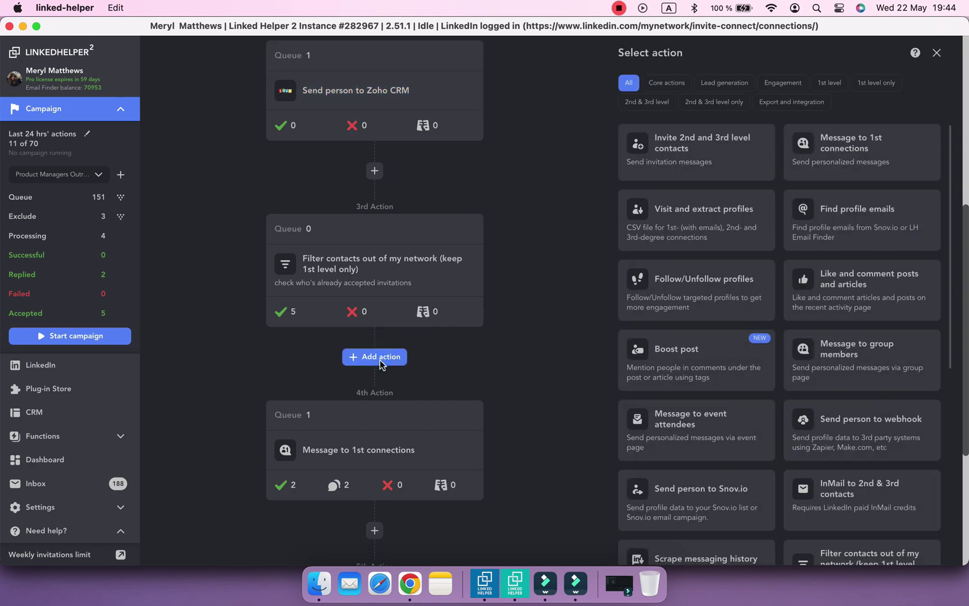
click(766, 105)
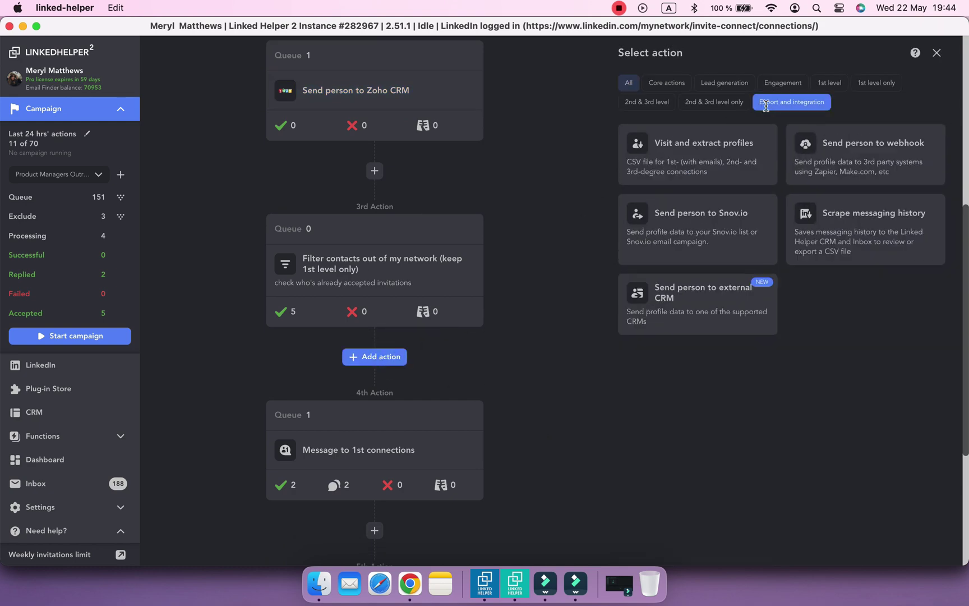
click(732, 321)
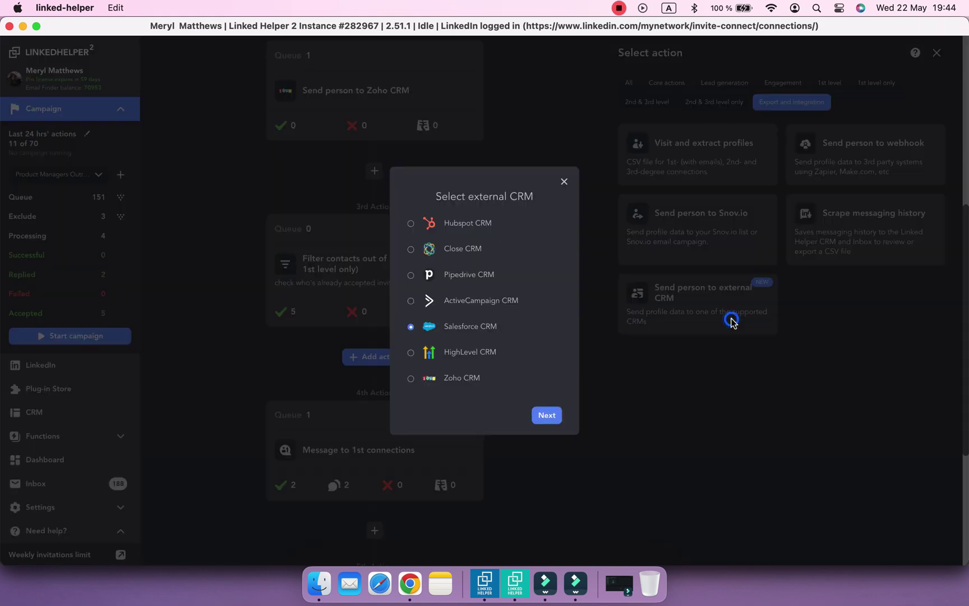
click(474, 381)
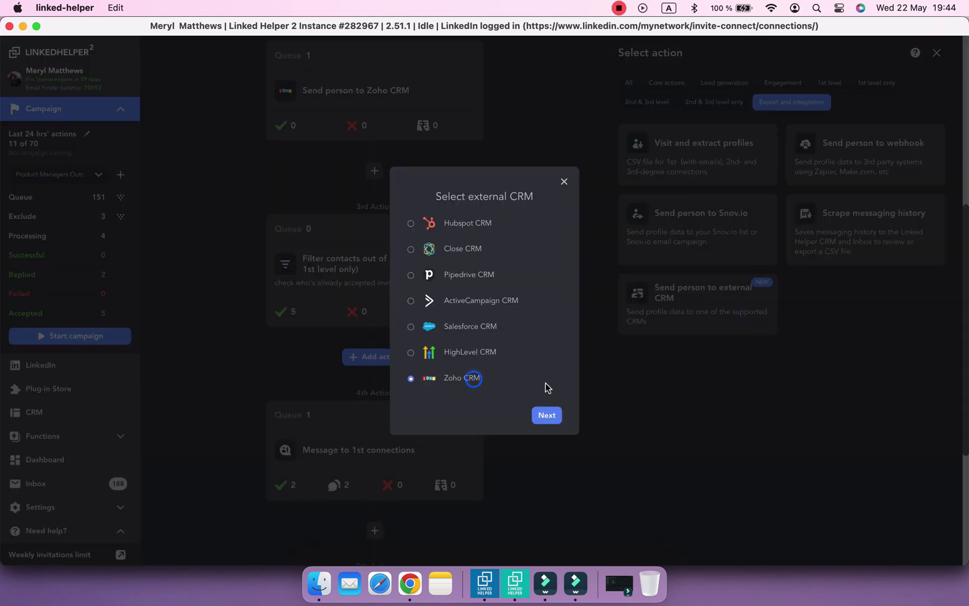
click(548, 416)
click(547, 350)
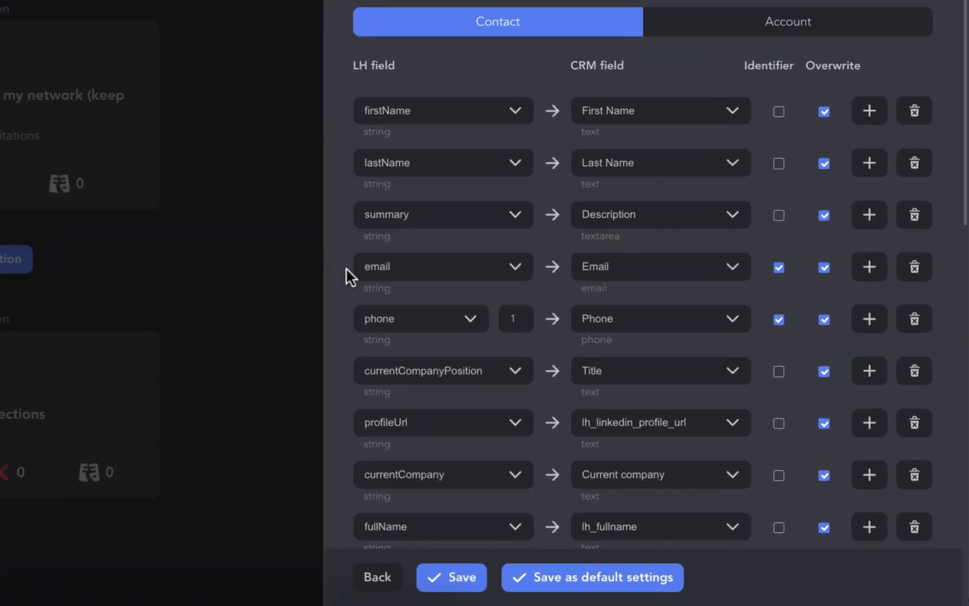
Add a new mapping row with CONSTANT_VALUE 'Accepted'
scroll(346, 269, down, 10)
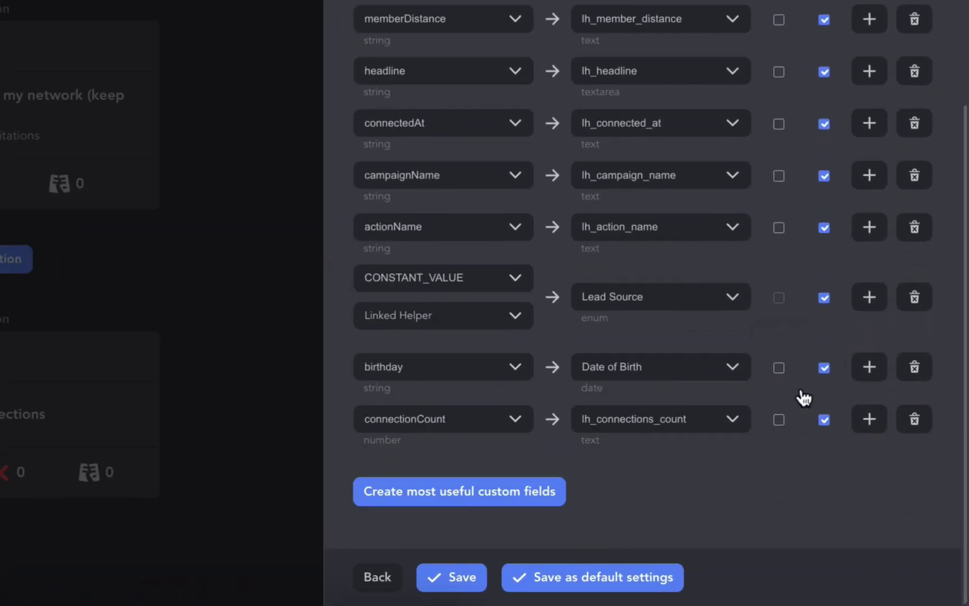
click(874, 428)
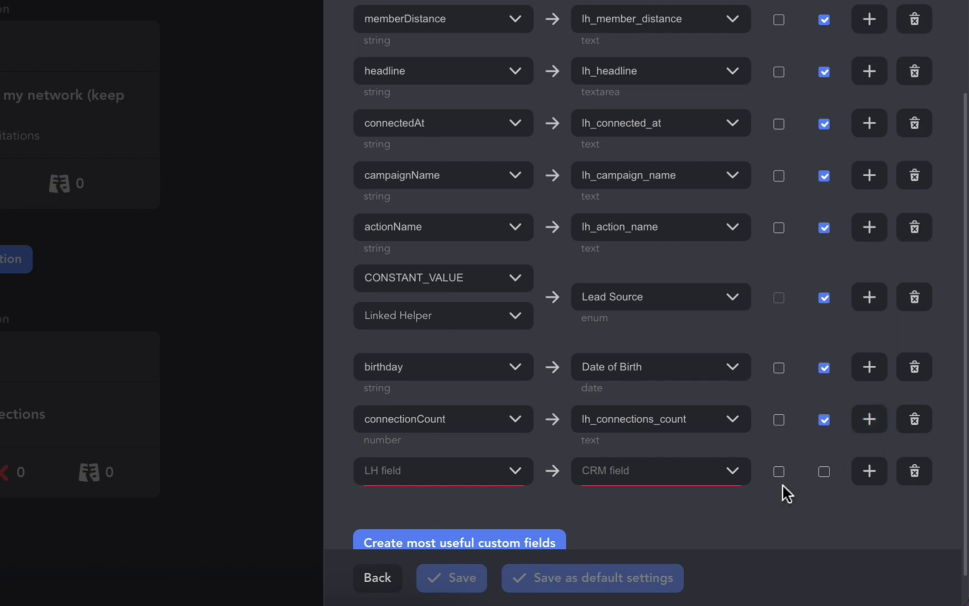
scroll(724, 459, down, 2)
click(482, 420)
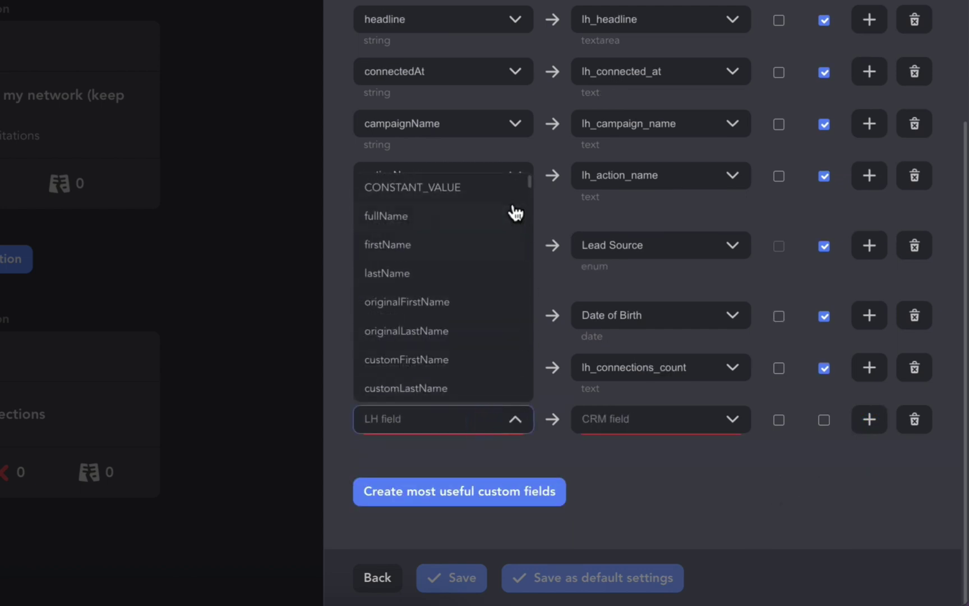
click(499, 191)
click(417, 456)
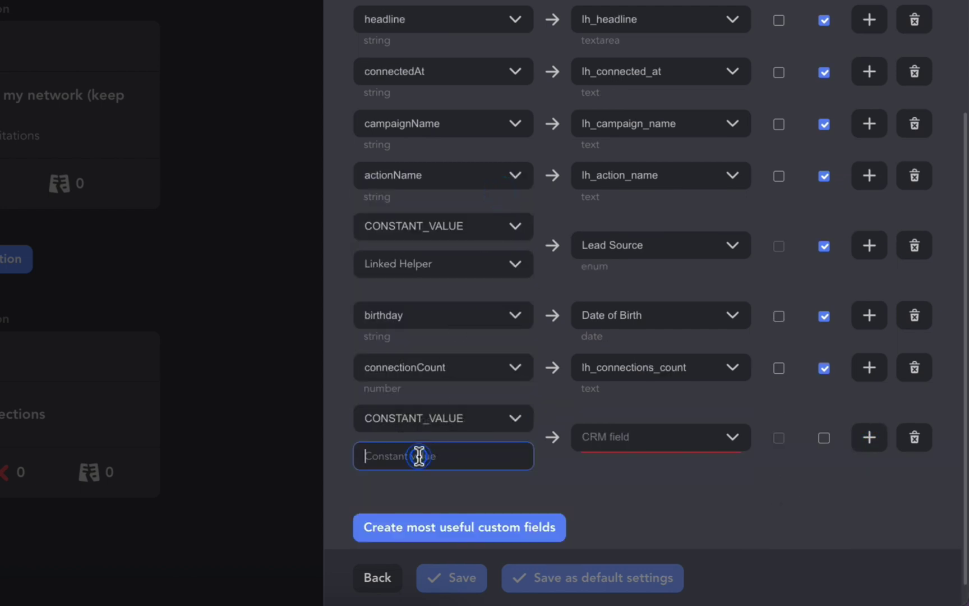
text(Accepte)
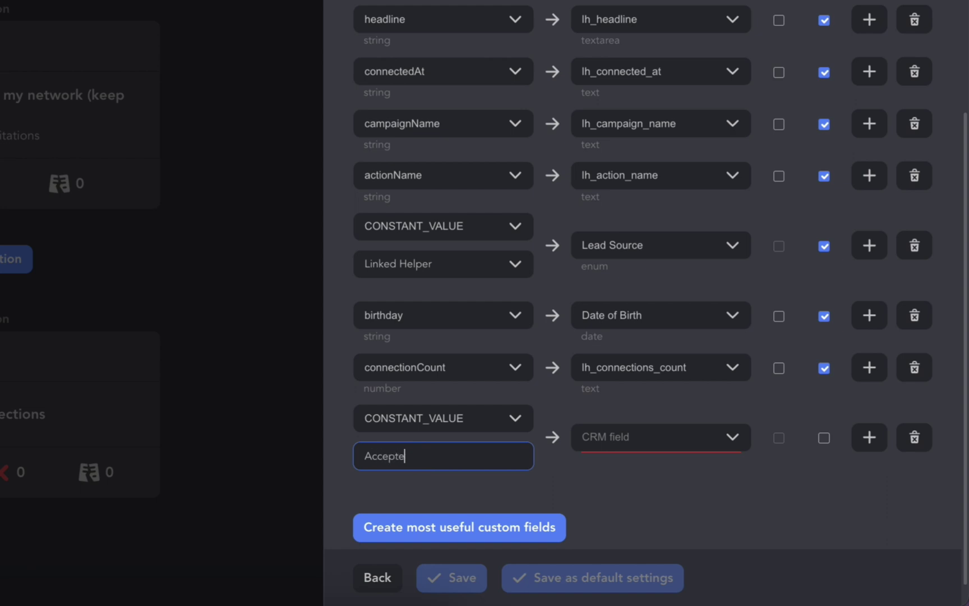
Map the Accepted value to lh_stage with Overwrite enabled and save the mapping
click(593, 443)
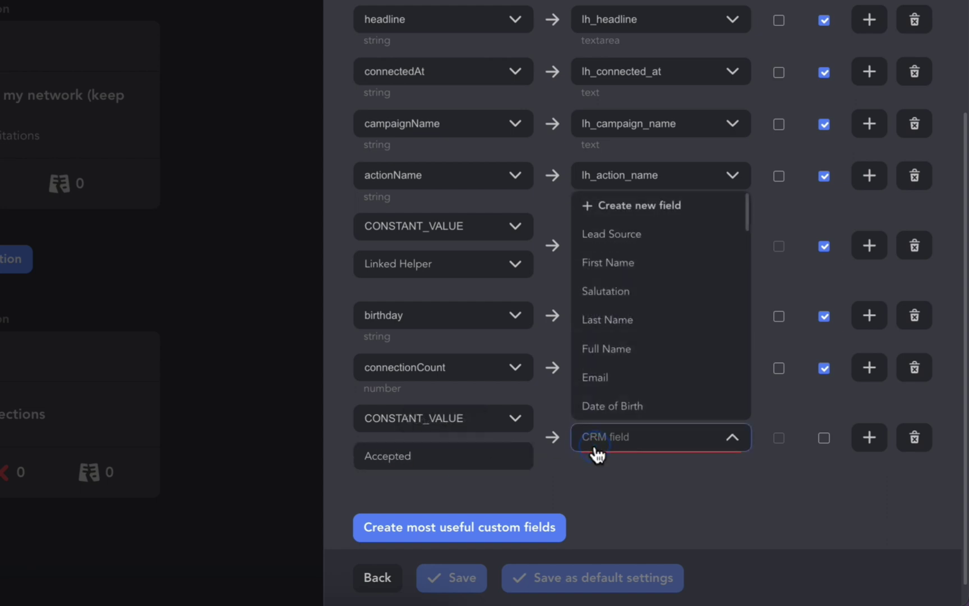
scroll(597, 454, down, 1)
text(stage)
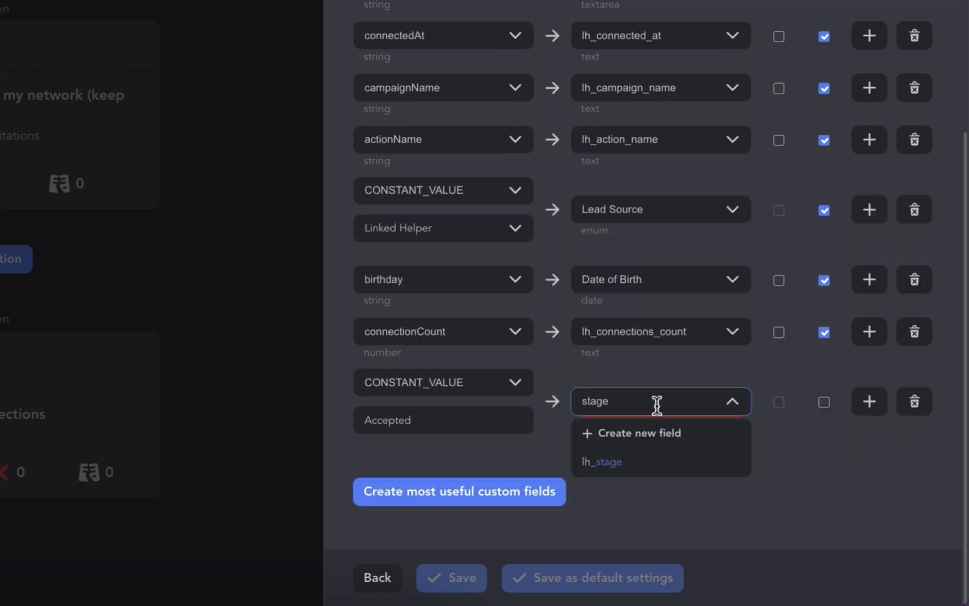
click(658, 462)
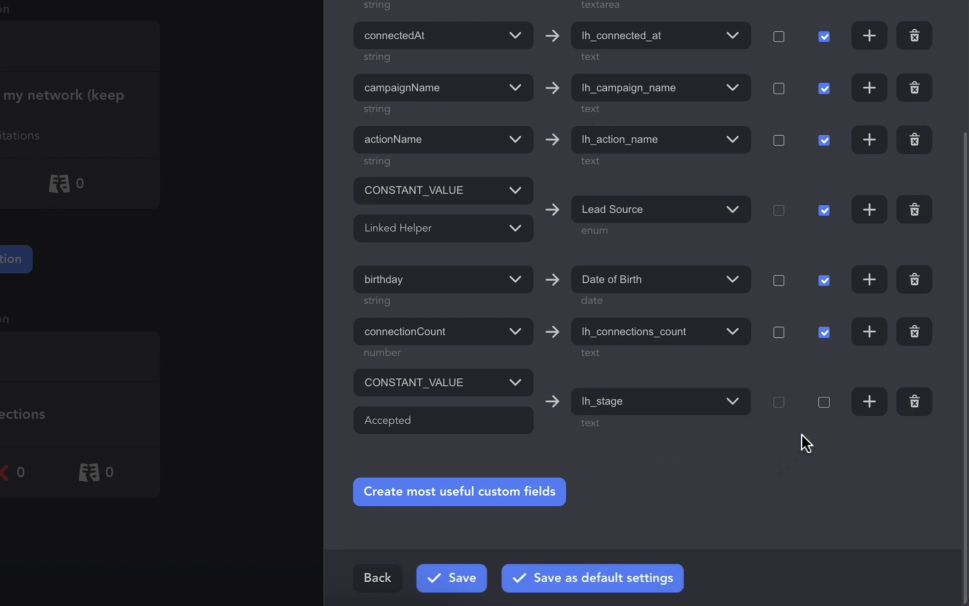
click(824, 403)
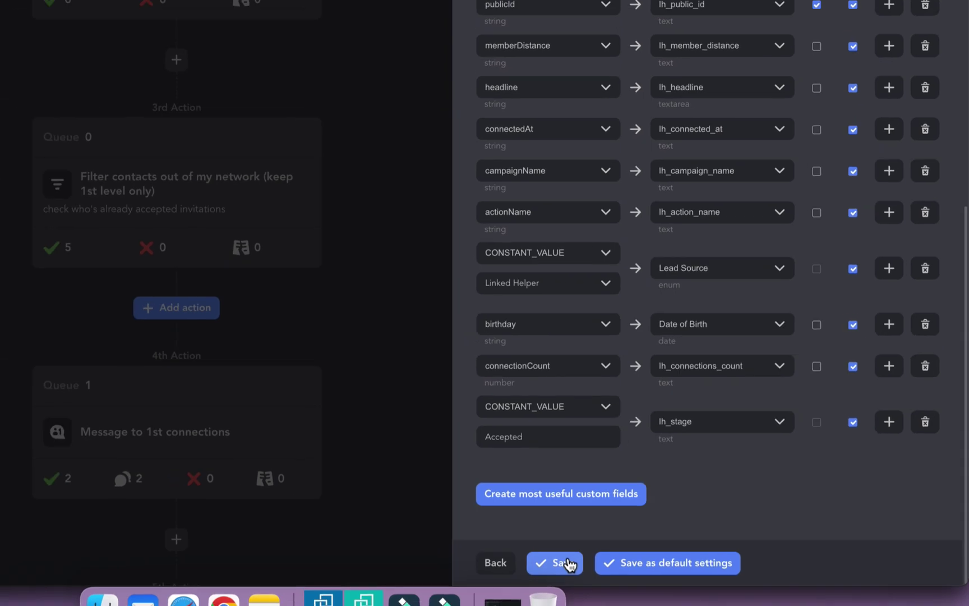
click(467, 579)
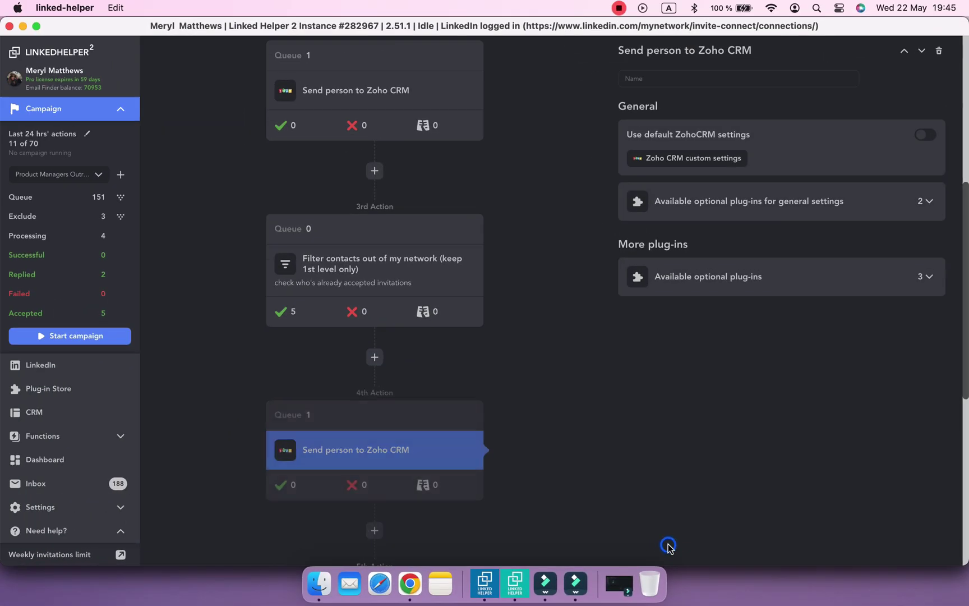
scroll(543, 385, down, 6)
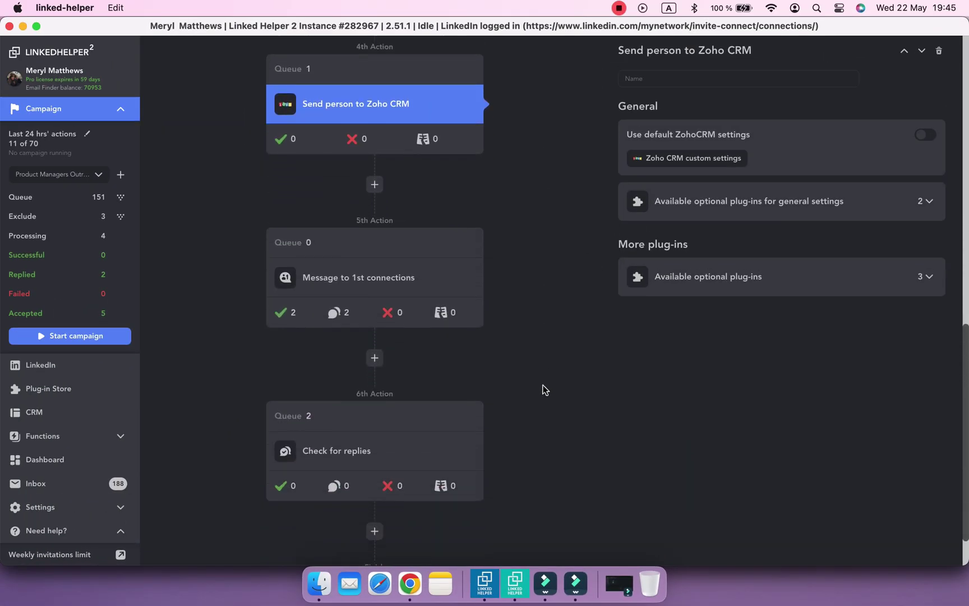
click(377, 358)
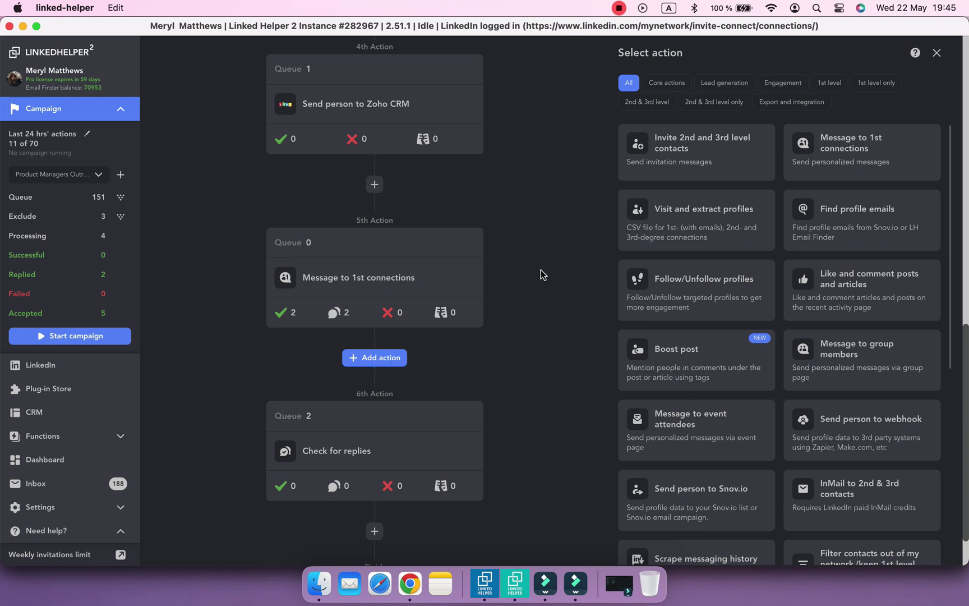
Add another Send person to external CRM step as the 6th action, using the existing Zoho CRM connection
click(792, 102)
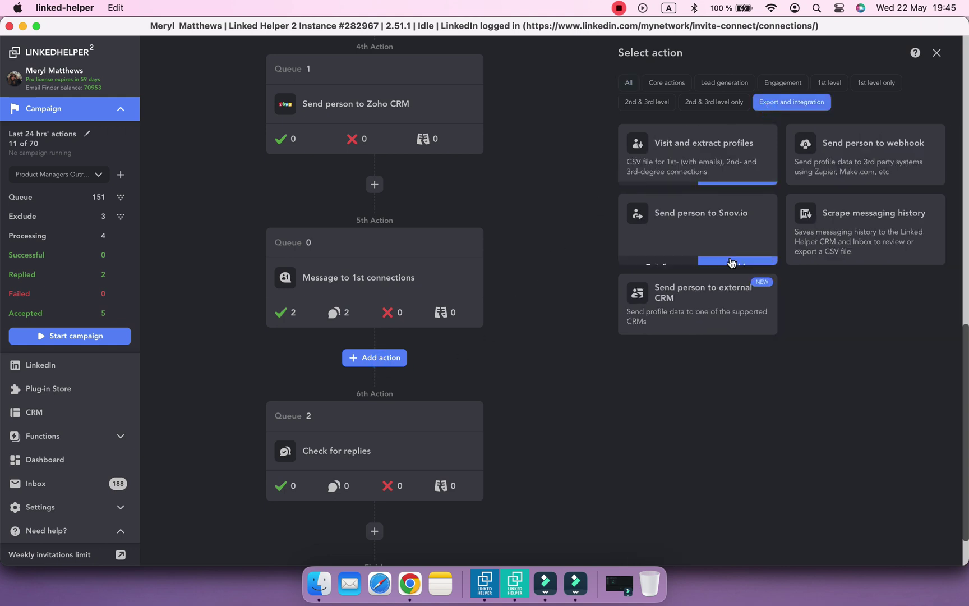
click(727, 318)
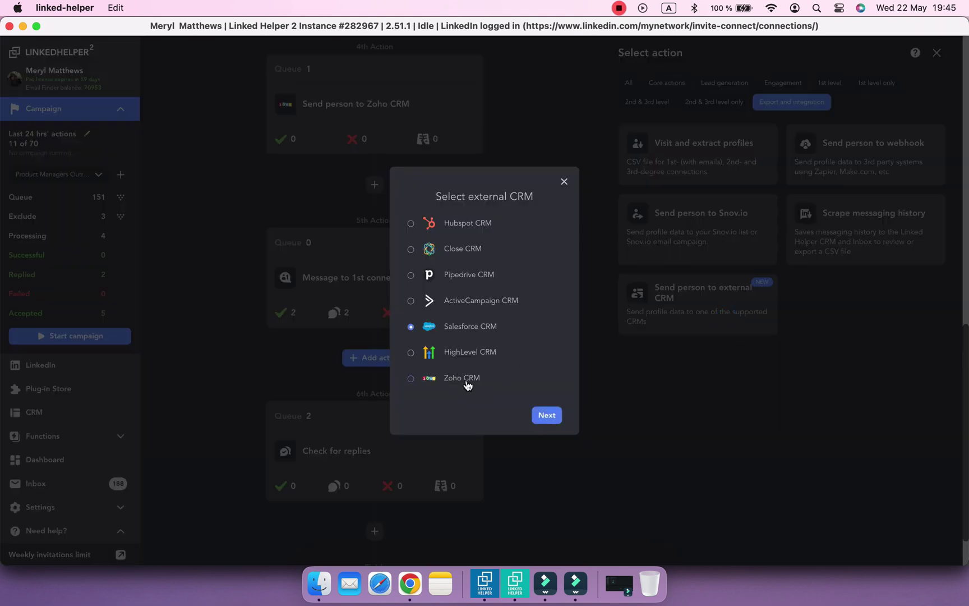
click(546, 415)
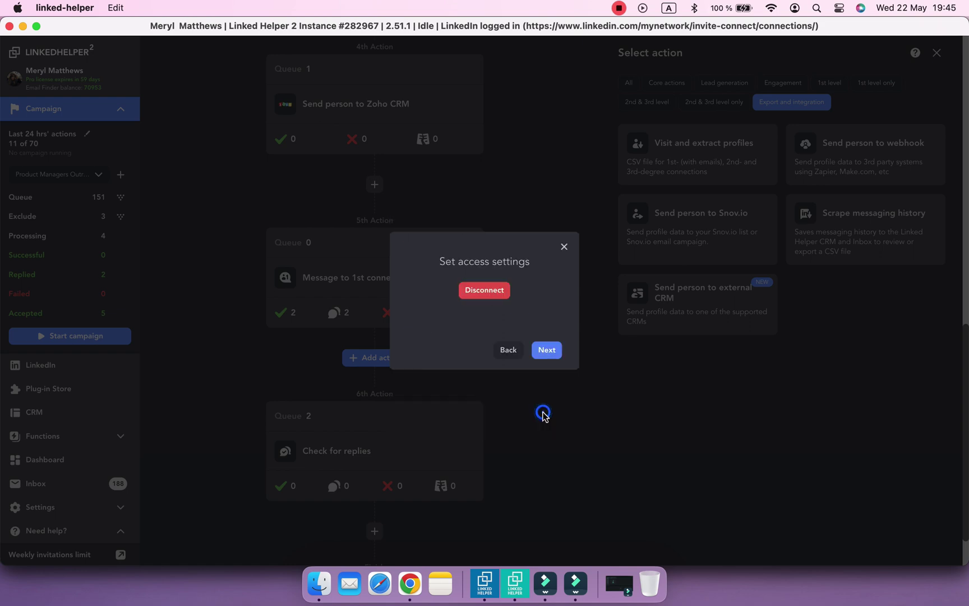
click(546, 350)
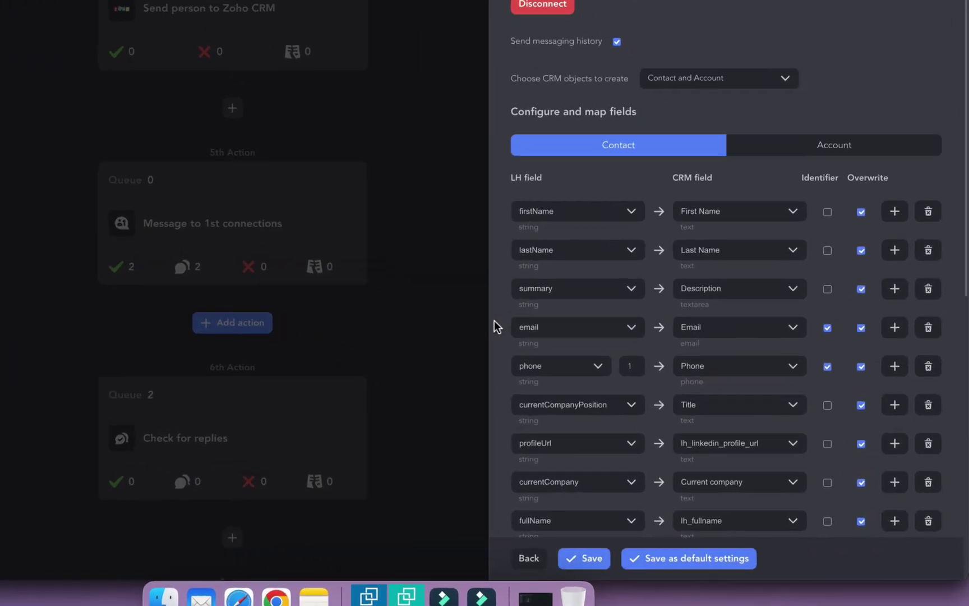
Add a new mapping row with CONSTANT_VALUE '1st follow-up sent'
scroll(590, 359, down, 10)
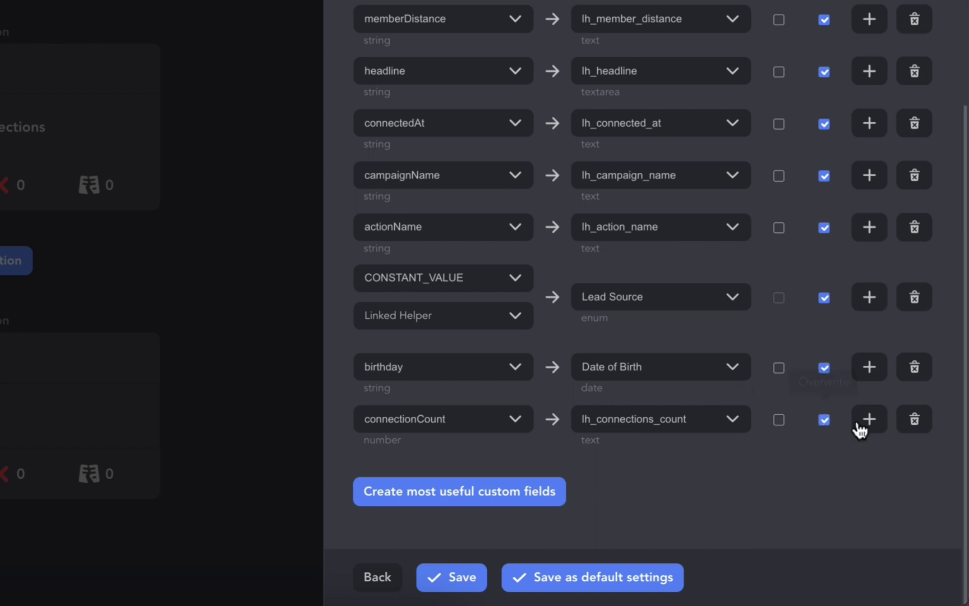
click(876, 431)
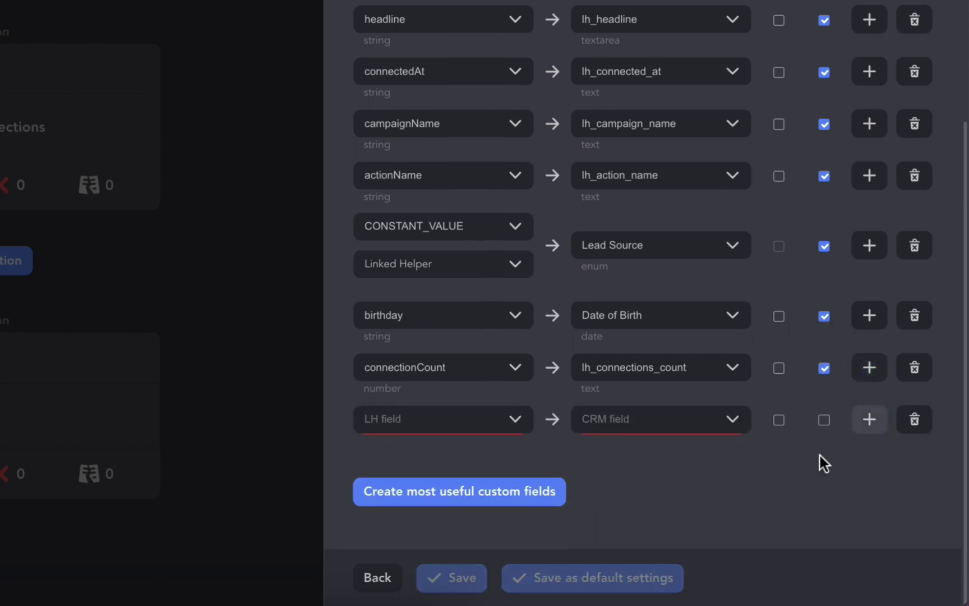
click(518, 423)
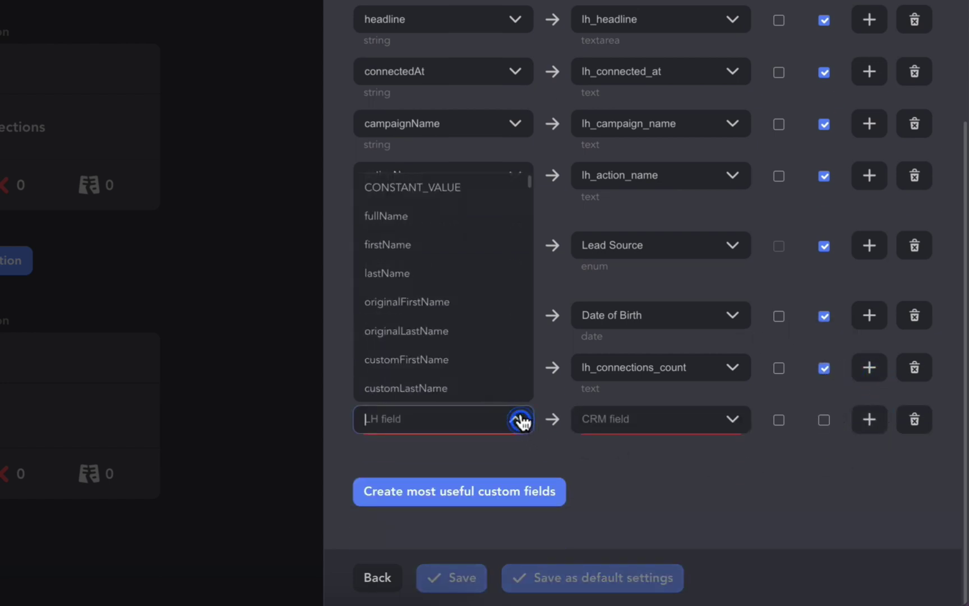
click(493, 188)
scroll(493, 268, down, 1)
click(442, 431)
text(1st follow-up sent)
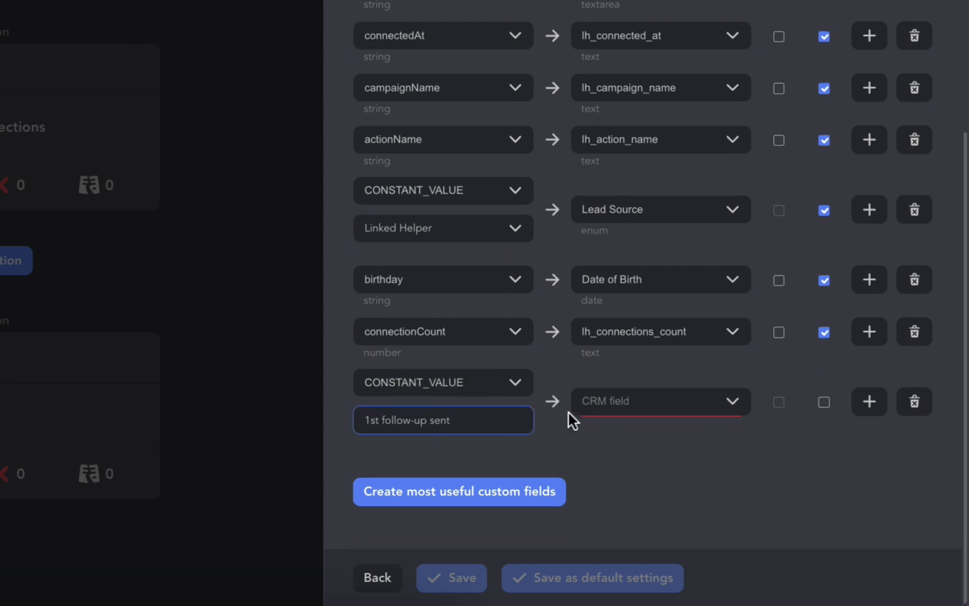
Map the 1st follow-up sent value to lh_stage and save the mapping
click(583, 402)
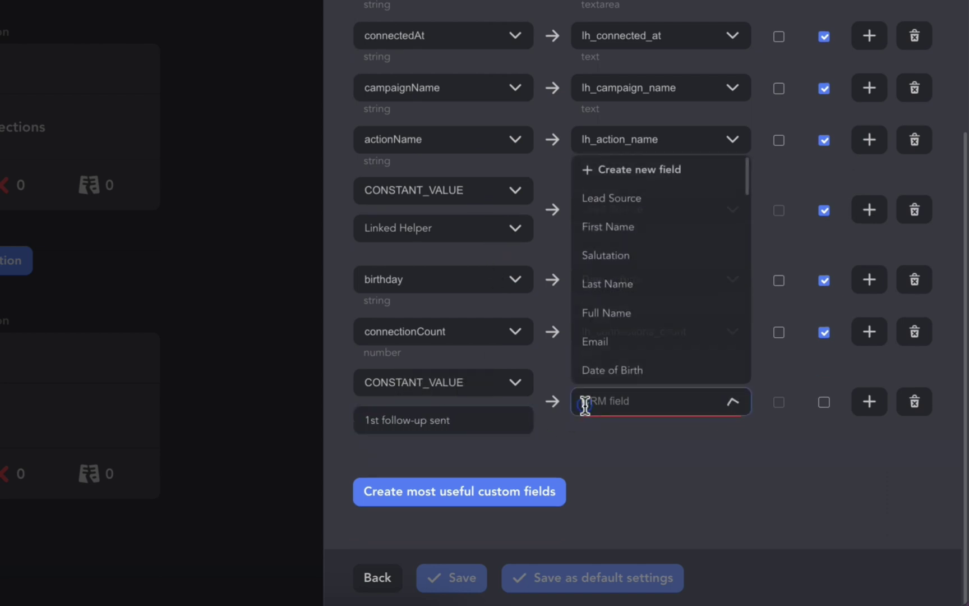
text(sta)
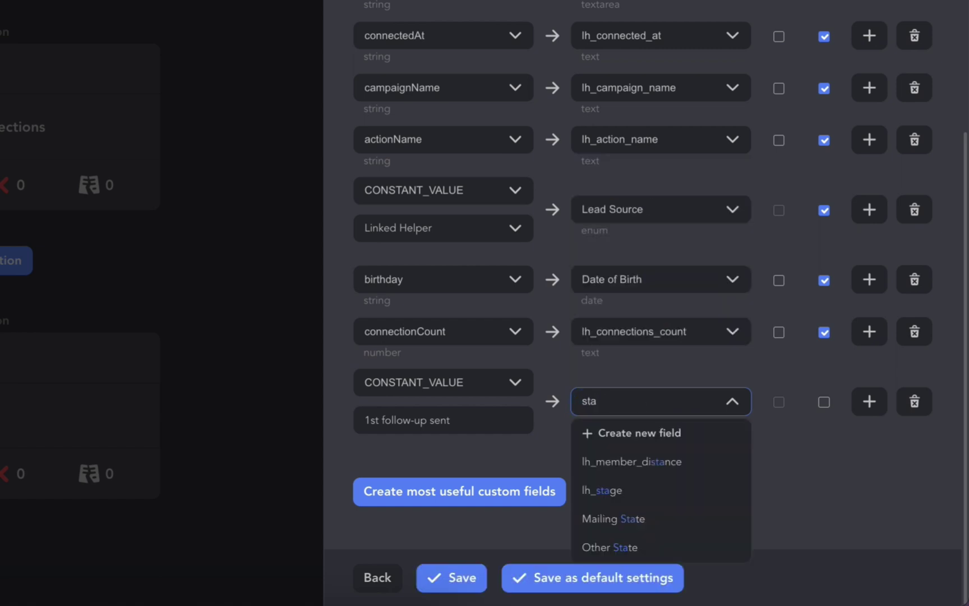
click(686, 495)
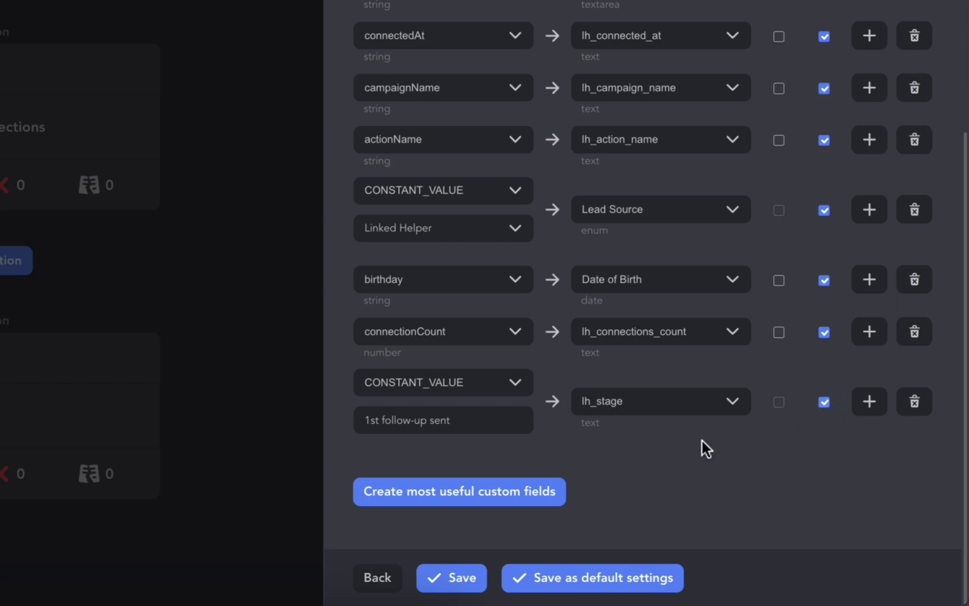
click(440, 578)
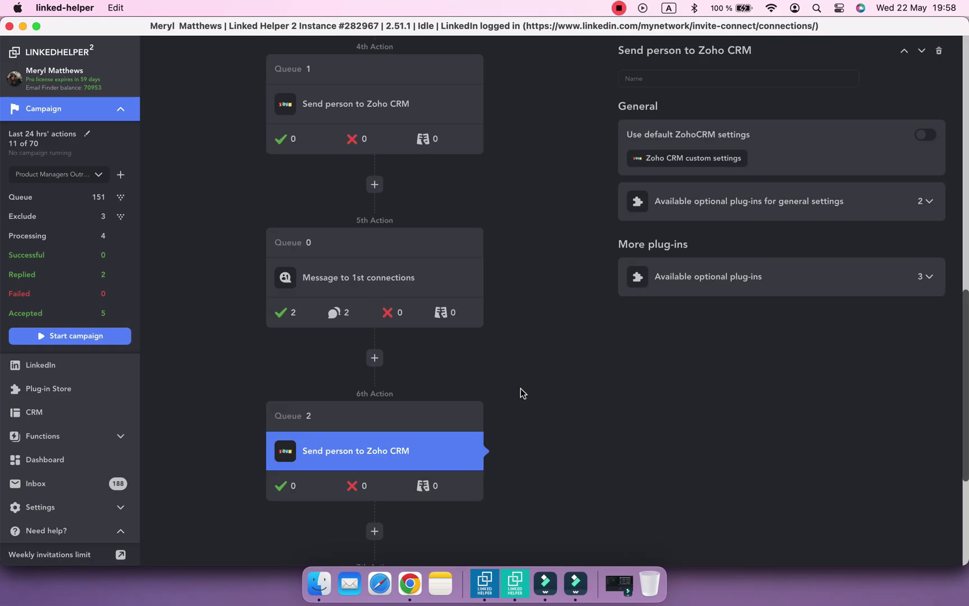
Show the Check for replies settings down to its disabled send-to-external-CRM option
scroll(519, 384, down, 5)
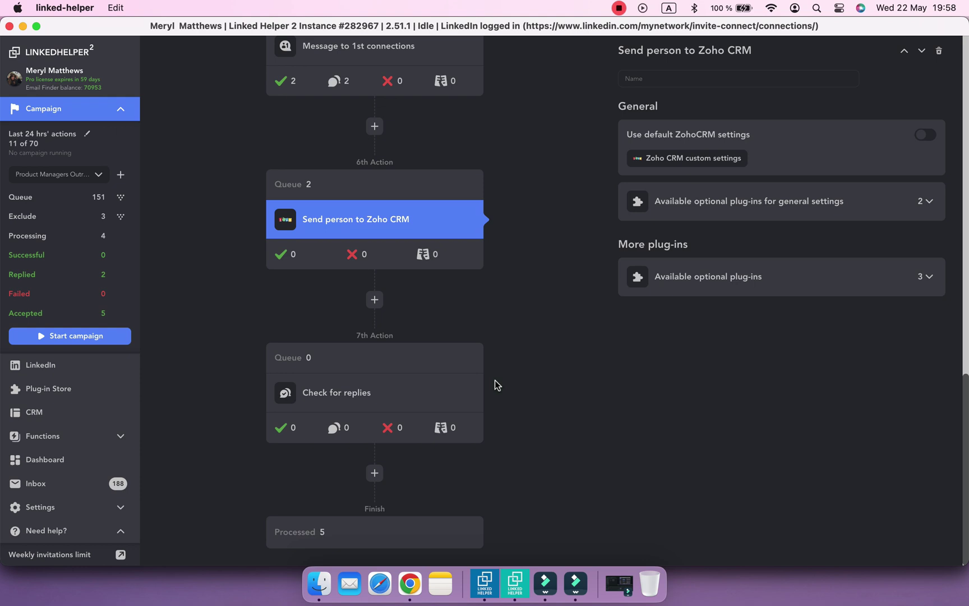
click(465, 395)
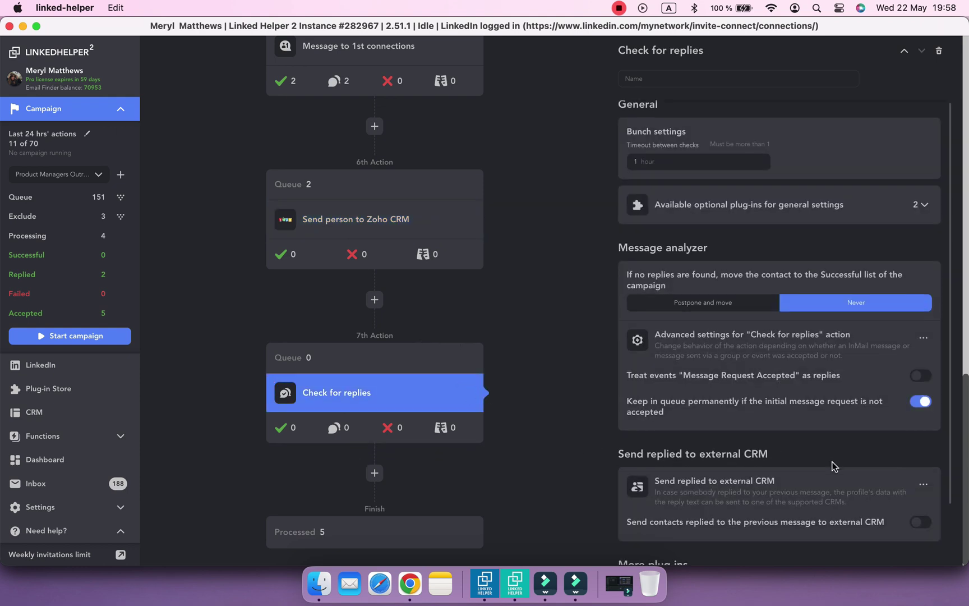
scroll(833, 465, down, 3)
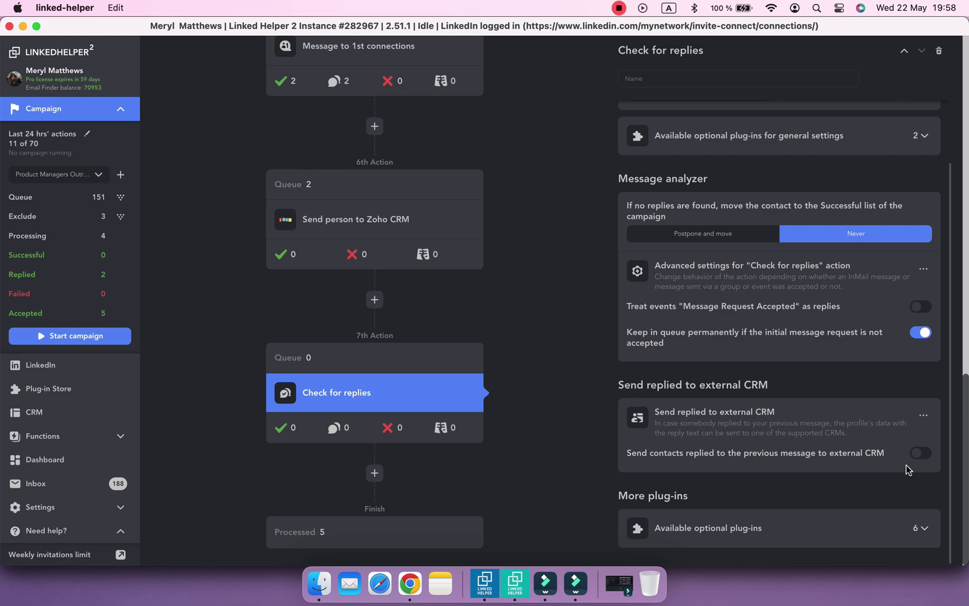
Enable sending replied contacts to ZohoCRM and open its field mapping
click(919, 454)
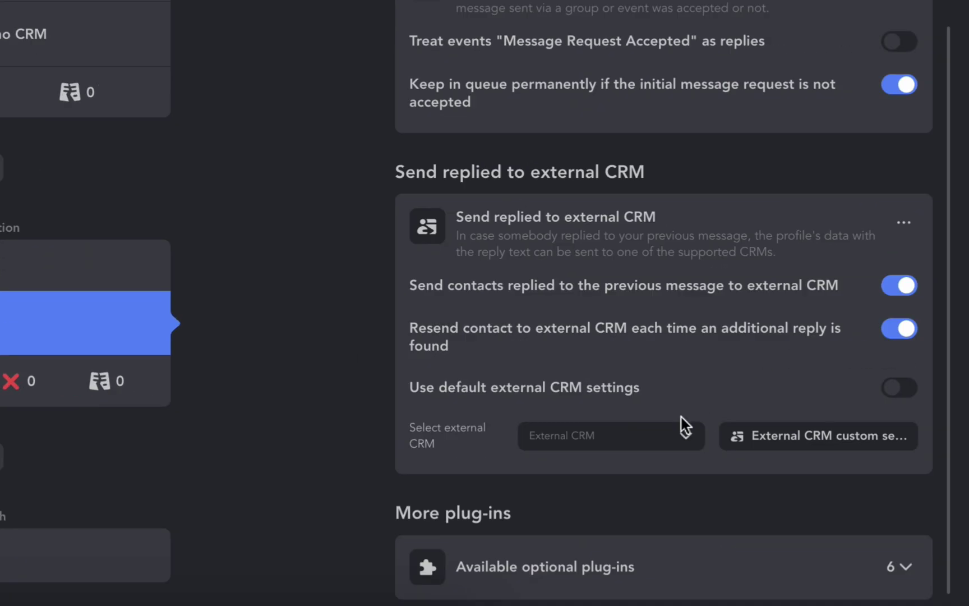
click(678, 437)
click(658, 410)
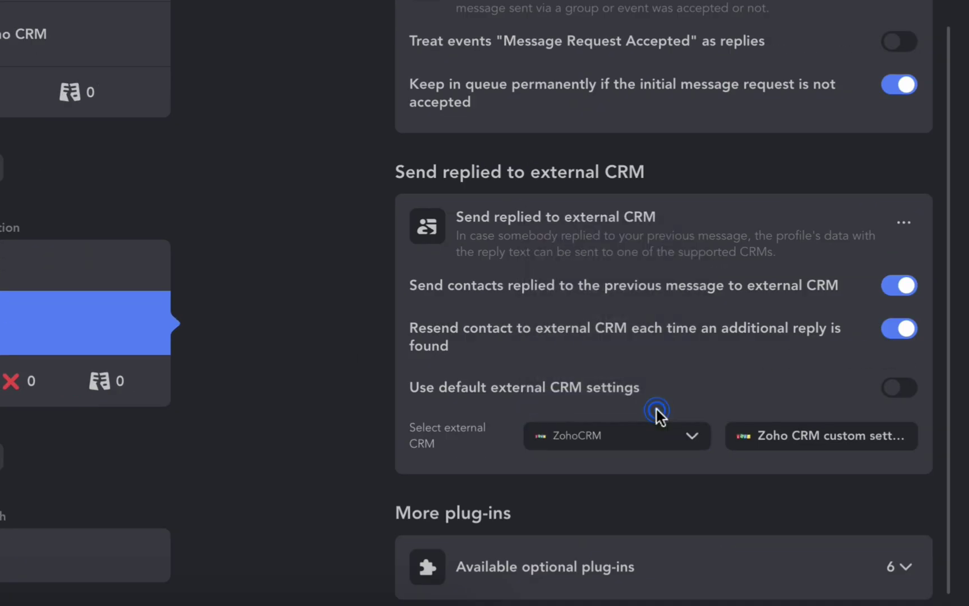
click(745, 444)
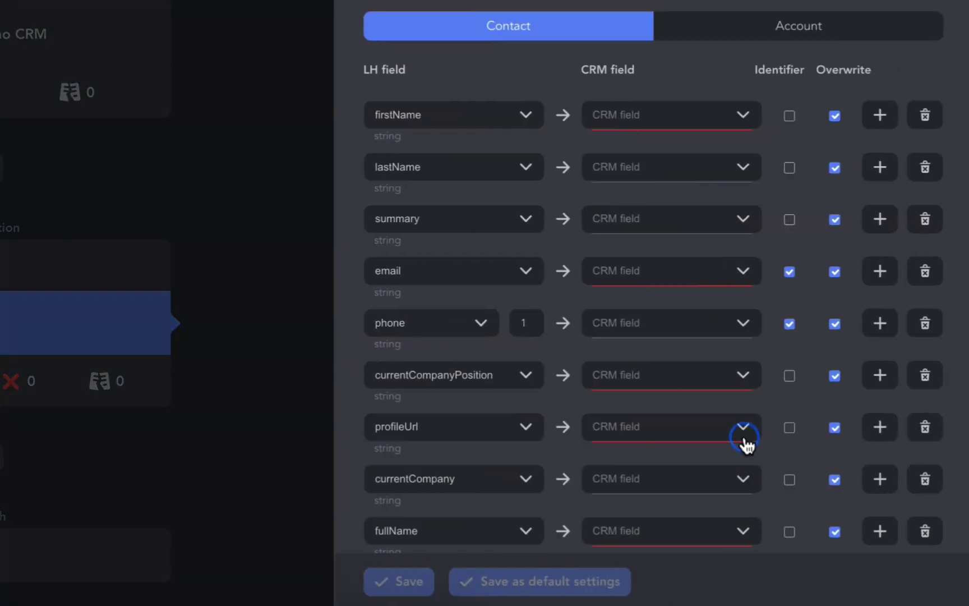
Add a mapping row with CONSTANT_VALUE 'Replied to 1st follow-up'
scroll(760, 438, down, 10)
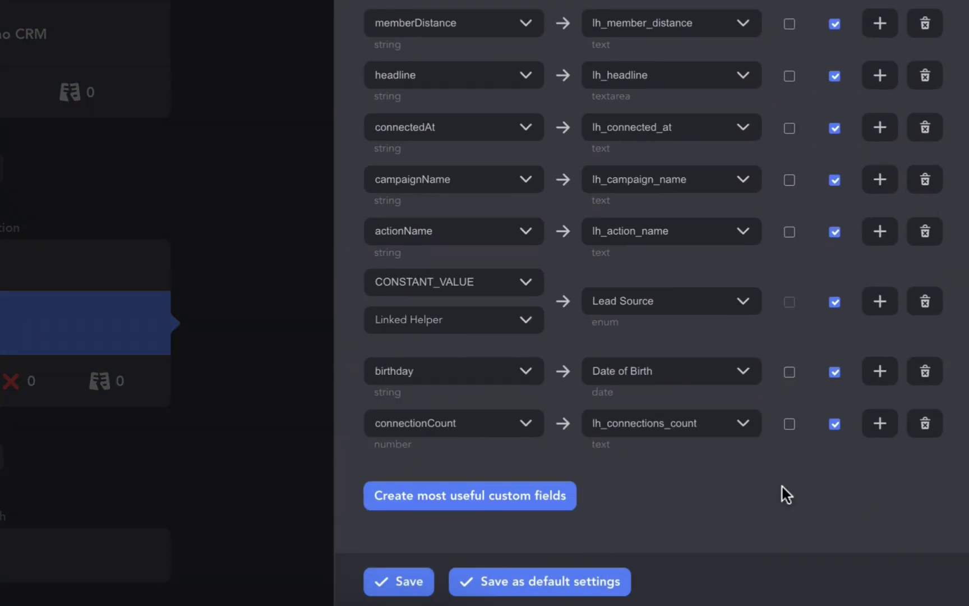
click(879, 426)
scroll(832, 469, down, 1)
click(535, 437)
click(506, 203)
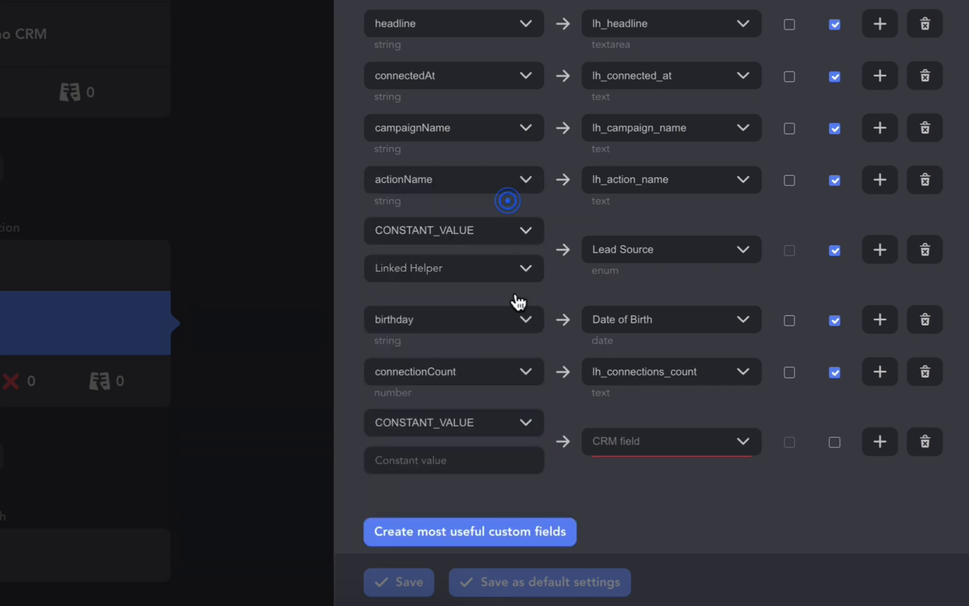
scroll(564, 457, down, 1)
click(500, 429)
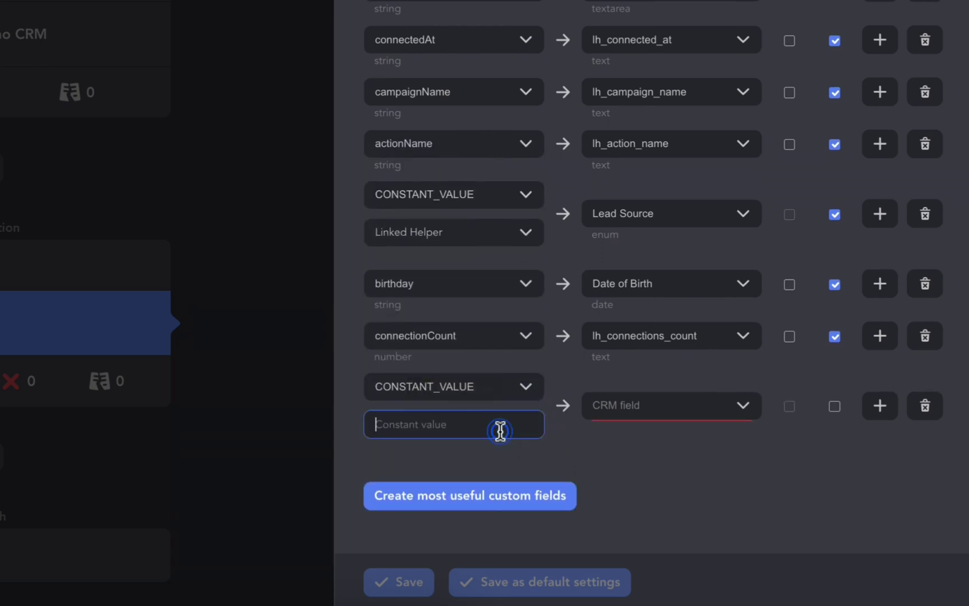
text(Replied to 1st follow-up)
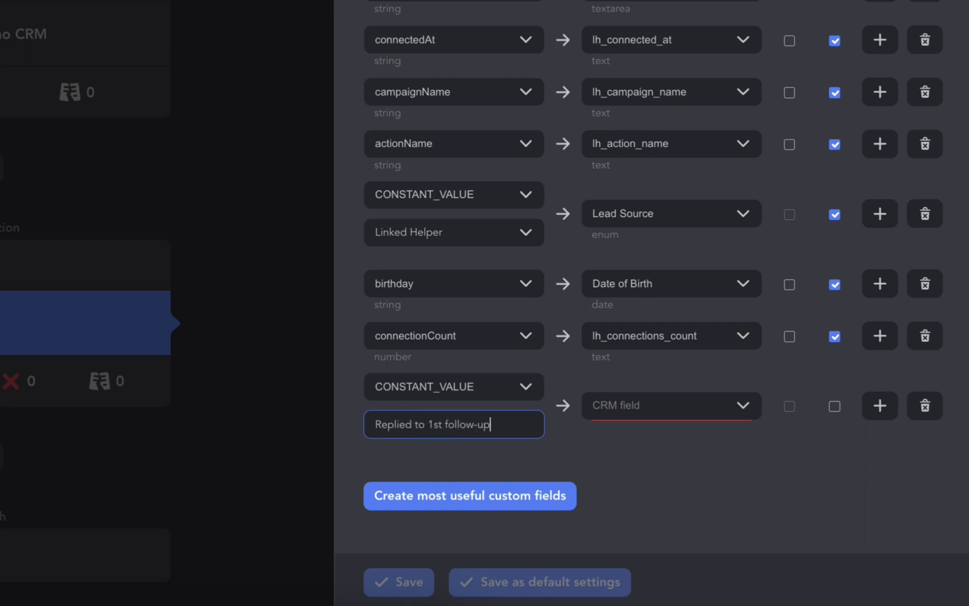
Map the constant to lh_stage with Overwrite enabled and save the mapping
click(699, 416)
text(stage)
click(667, 462)
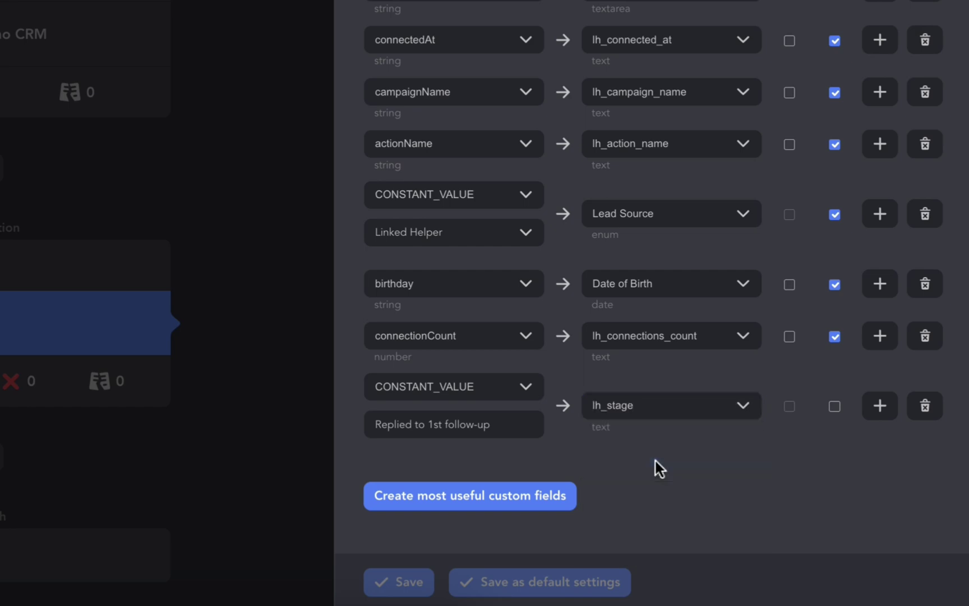
click(835, 407)
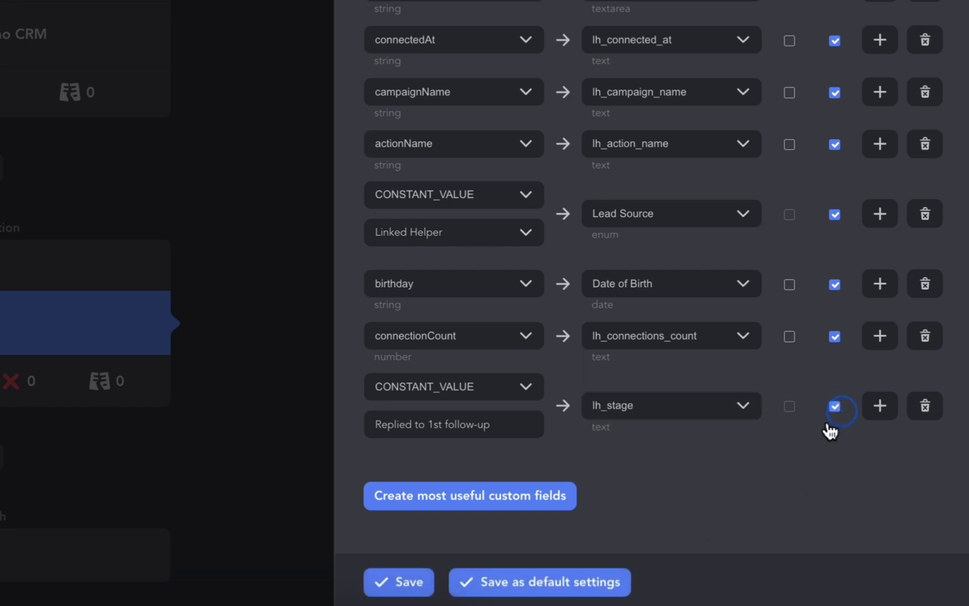
click(393, 582)
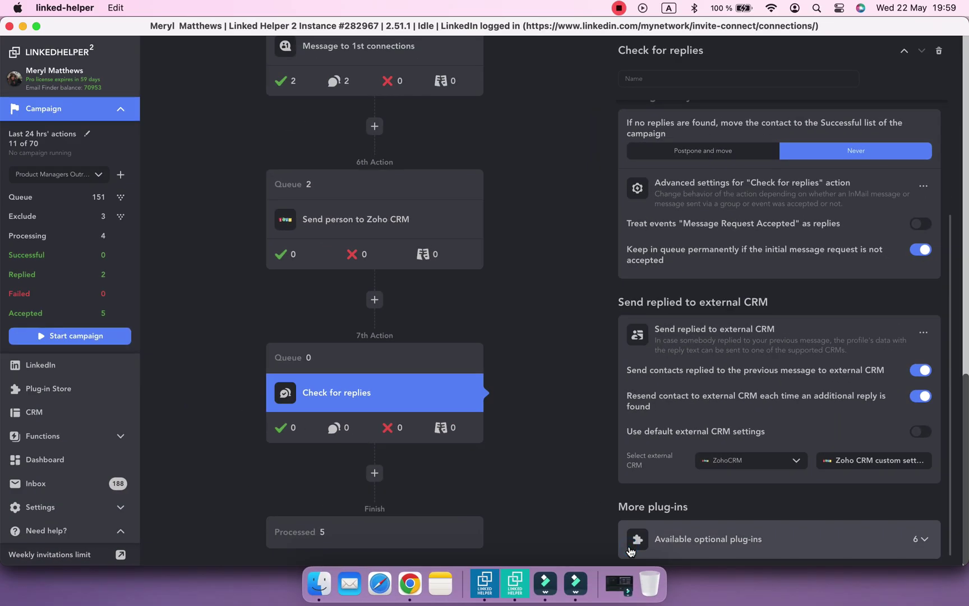
Show the settings of the first workflow action, Invite 2nd and 3rd level contacts
scroll(529, 466, up, 10)
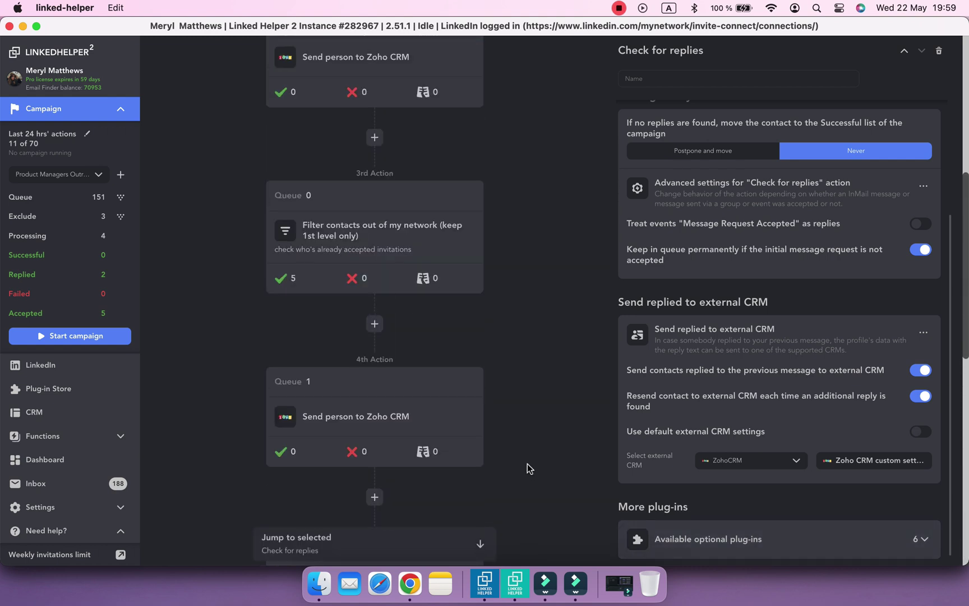
scroll(529, 466, up, 5)
click(453, 281)
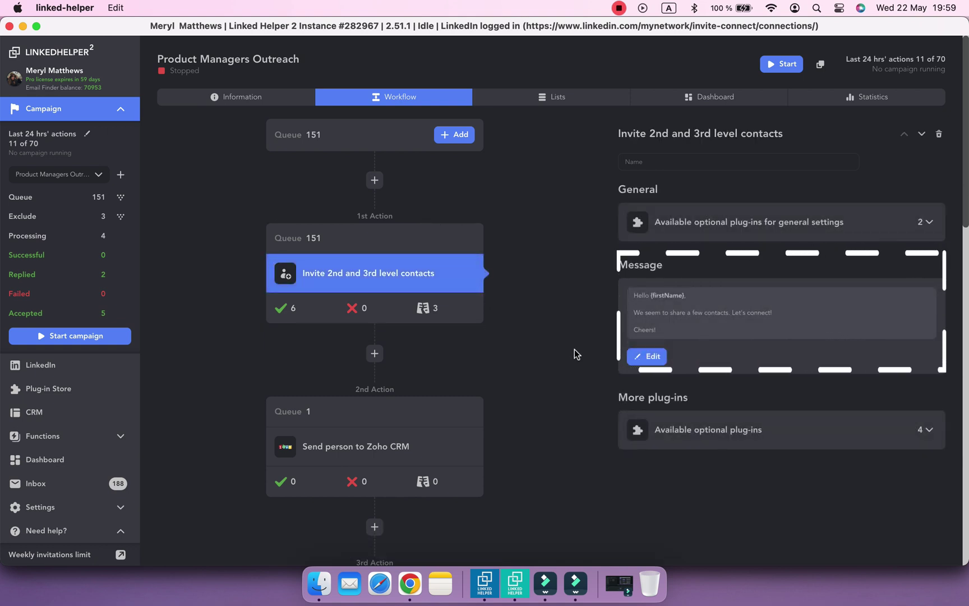
scroll(509, 363, down, 10)
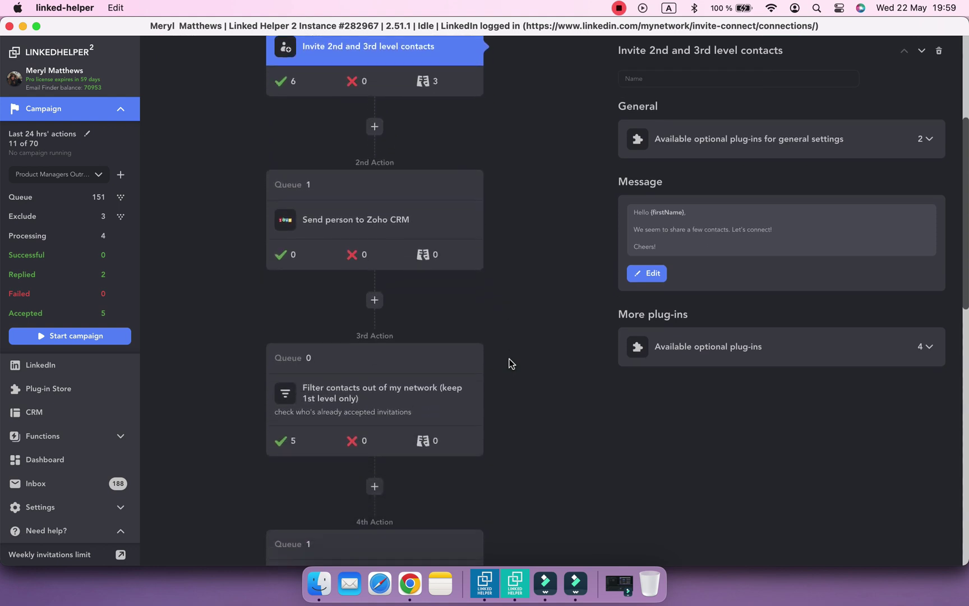
scroll(509, 358, down, 7)
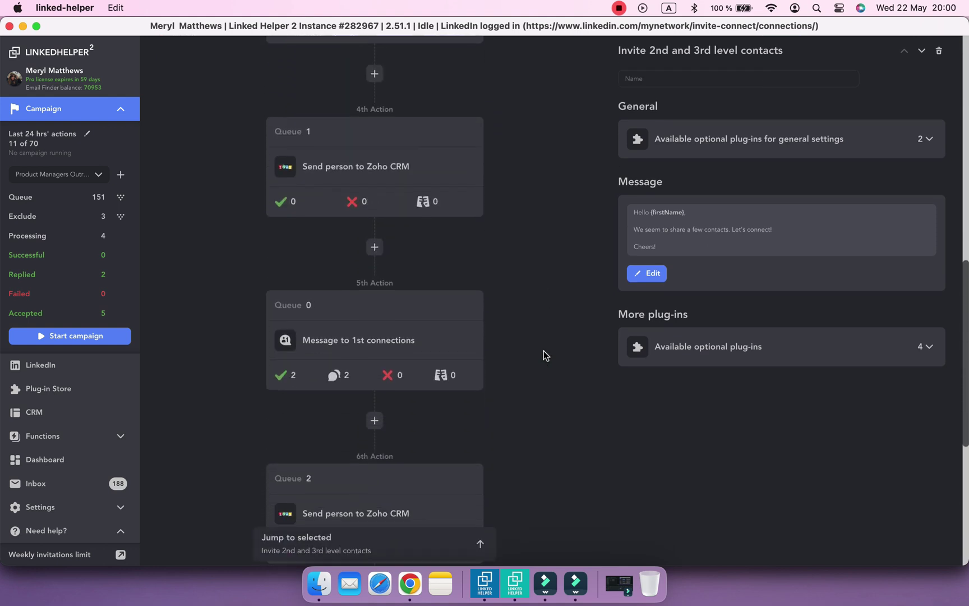
Show the Message to 1st connections settings down to its disabled Send replied to external CRM option
click(460, 278)
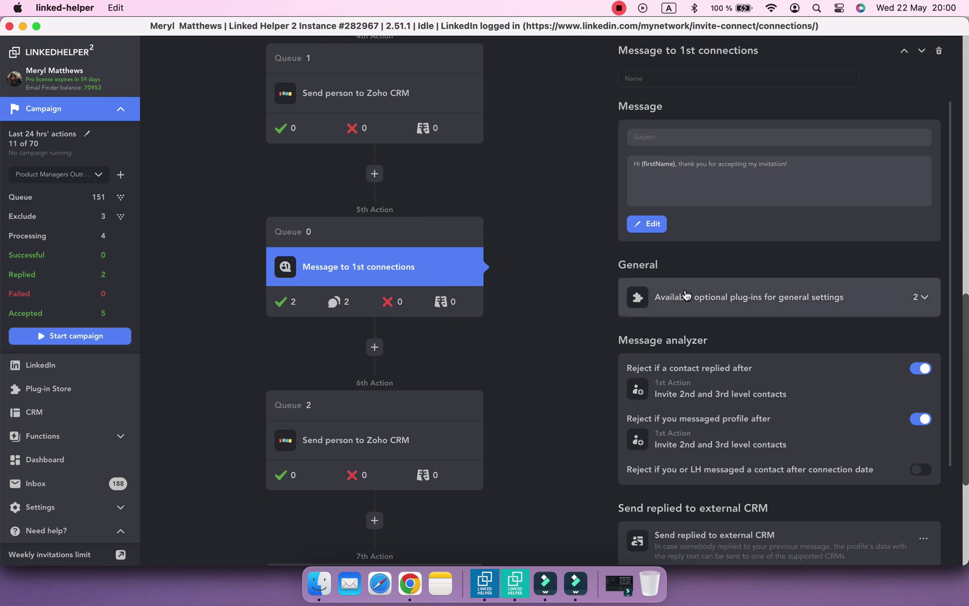
scroll(685, 294, down, 3)
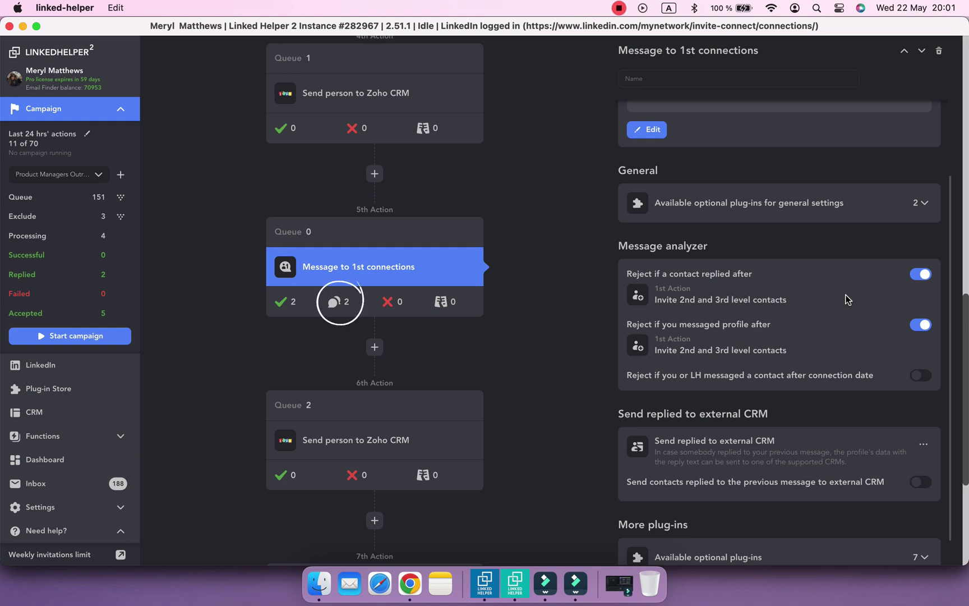
scroll(847, 299, down, 1)
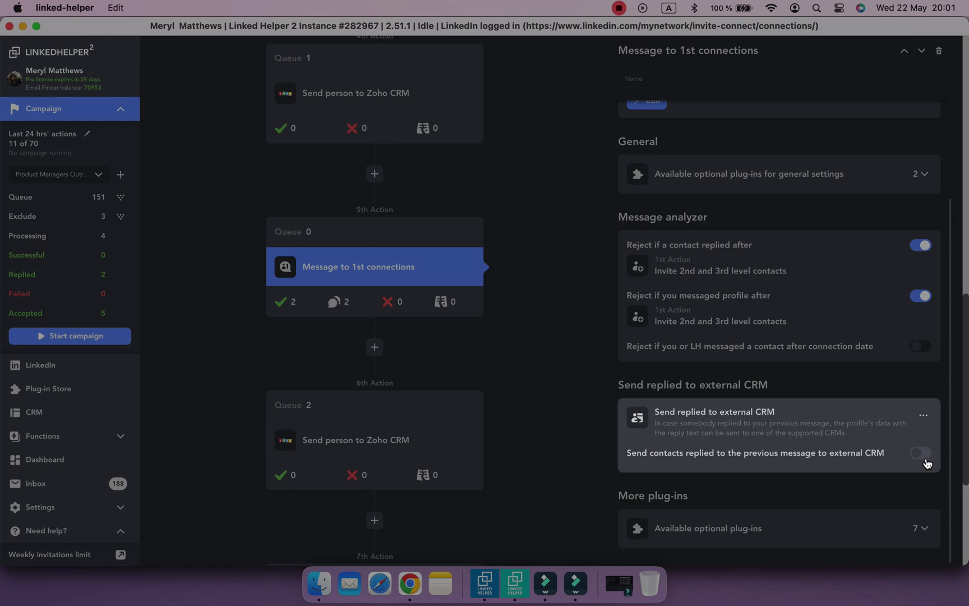
Enable sending replied contacts to ZohoCRM and open its field mapping
click(925, 460)
scroll(926, 466, down, 3)
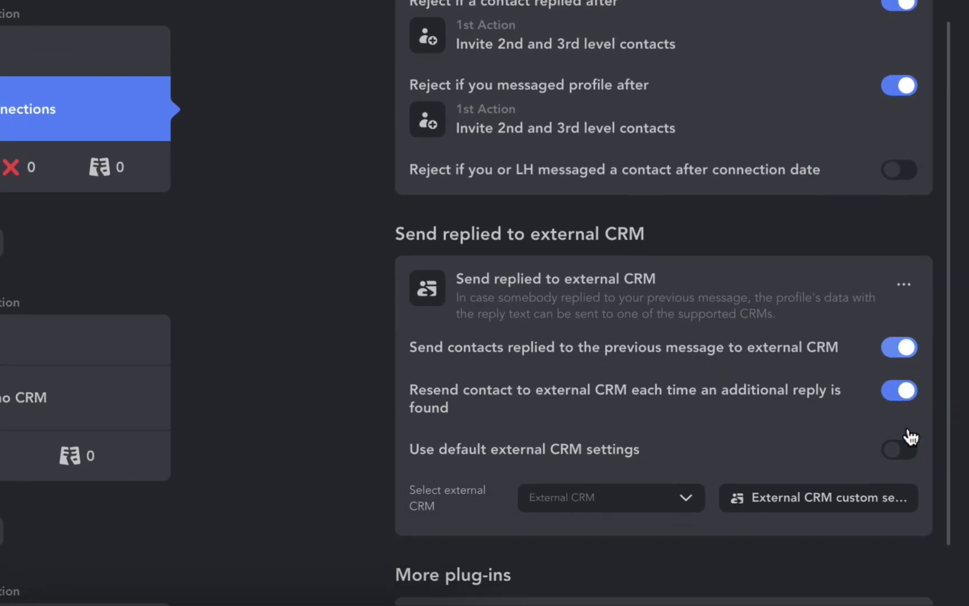
click(668, 425)
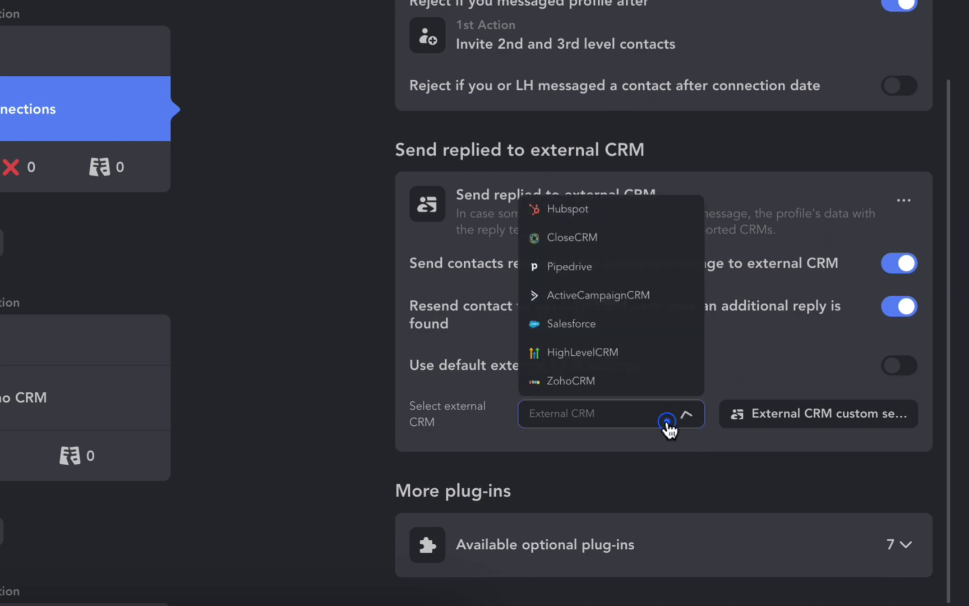
click(623, 387)
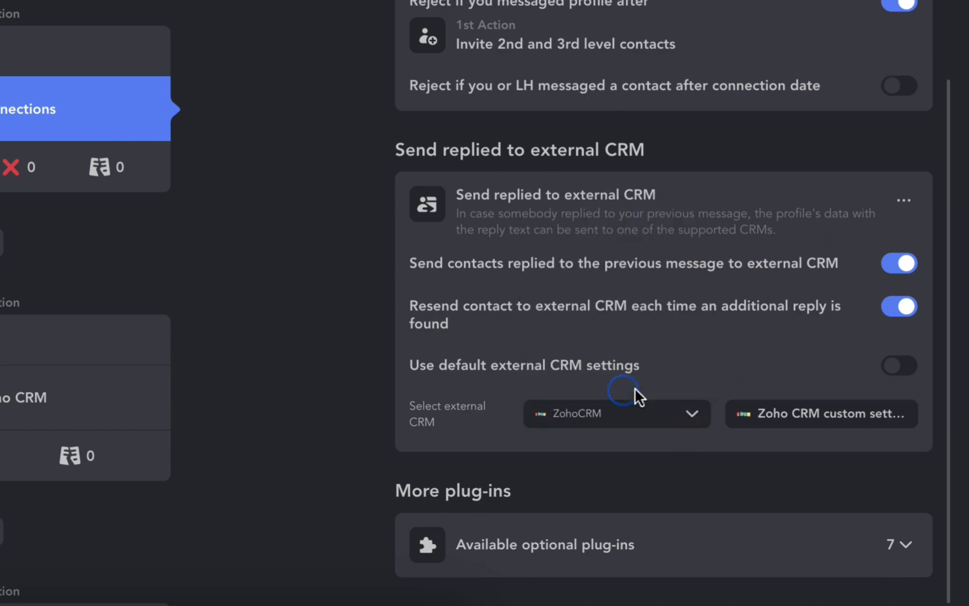
click(779, 427)
Add a mapping row below connectionCount with CONSTANT_VALUE 'Replied to invite'
scroll(783, 429, down, 2)
scroll(782, 429, down, 8)
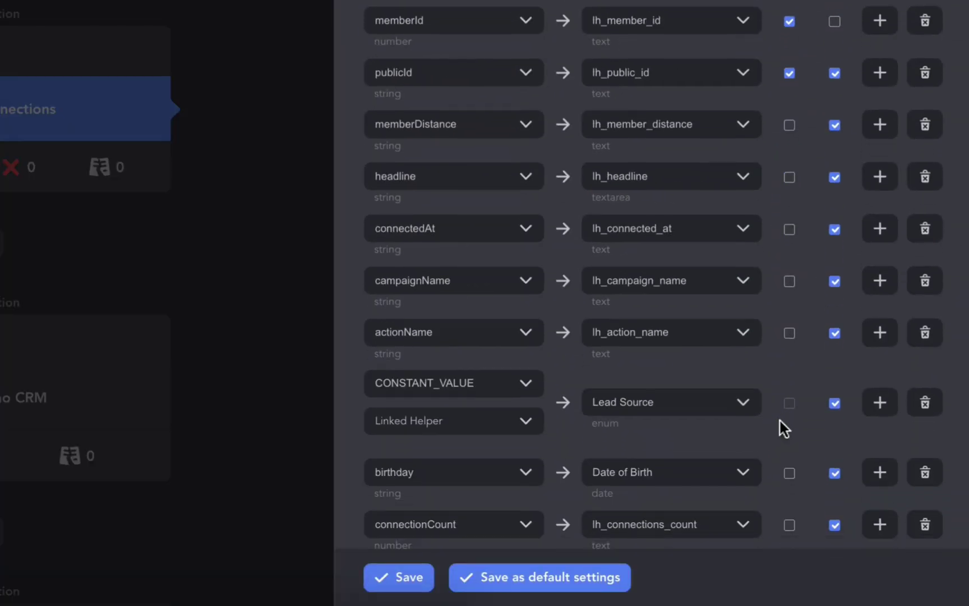
click(877, 435)
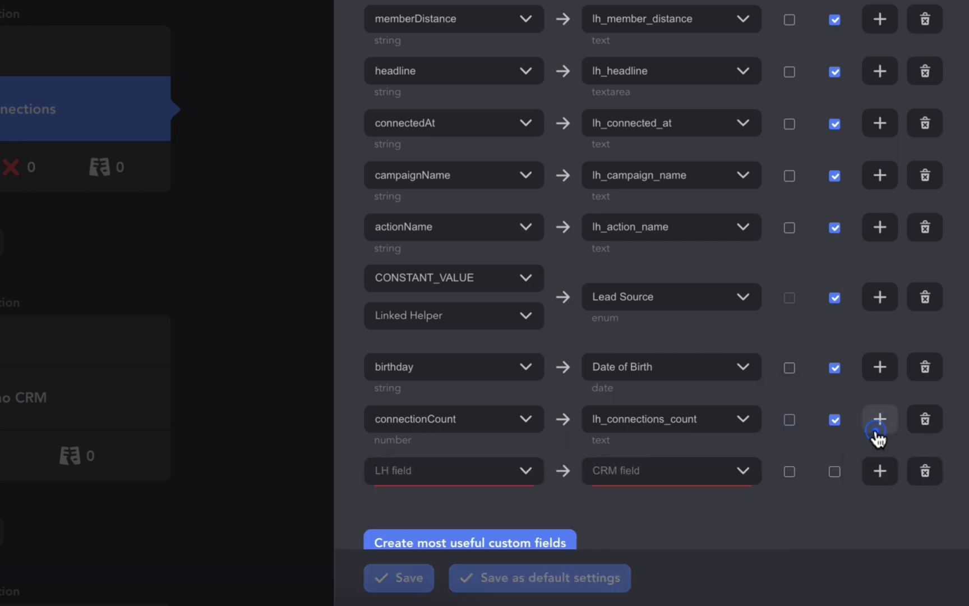
scroll(833, 449, down, 1)
click(527, 418)
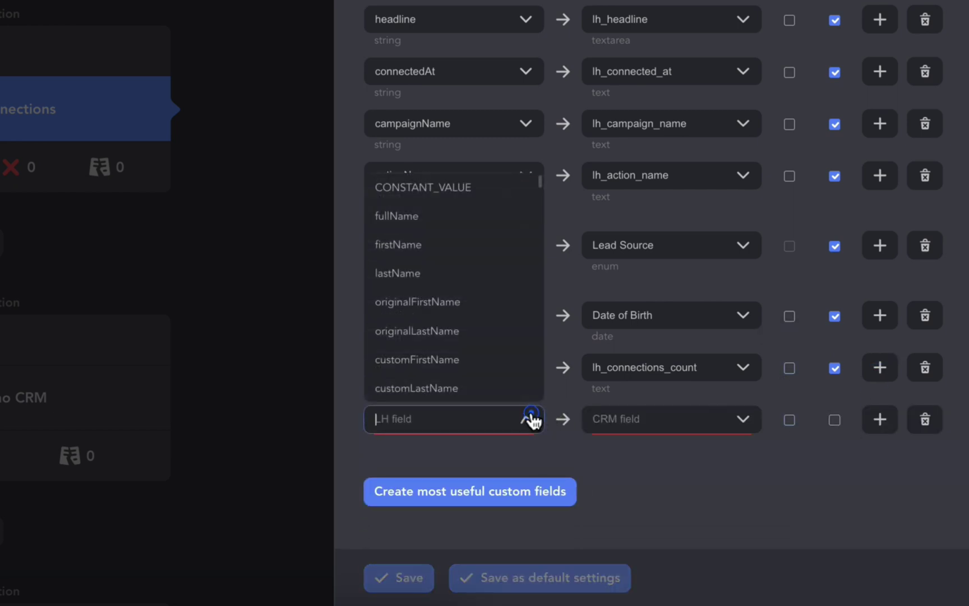
click(520, 202)
scroll(493, 333, down, 1)
click(476, 424)
text(Replied to invite)
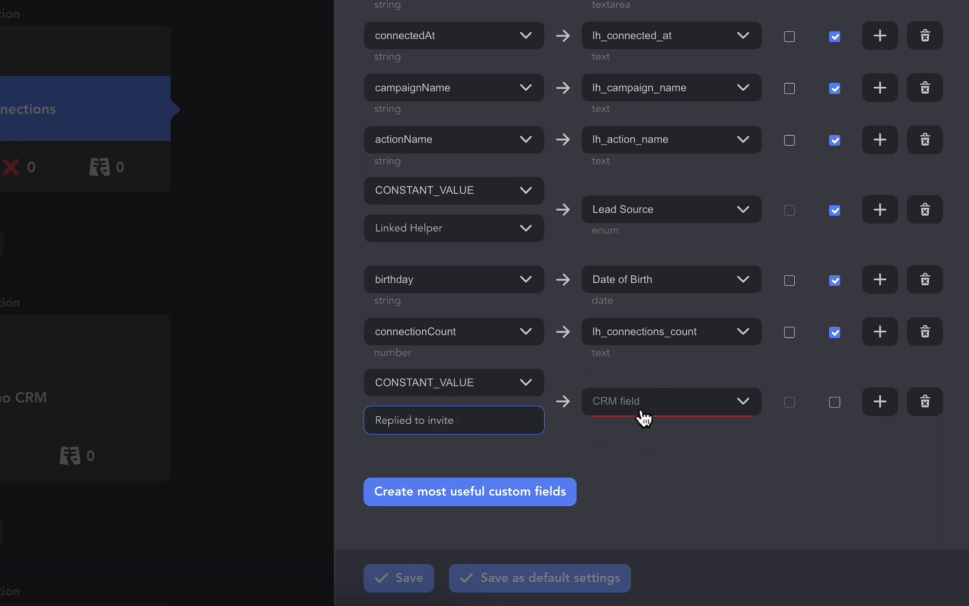
Map the constant to lh_stage, tick its checkbox, and save the mapping
click(644, 416)
text(stage)
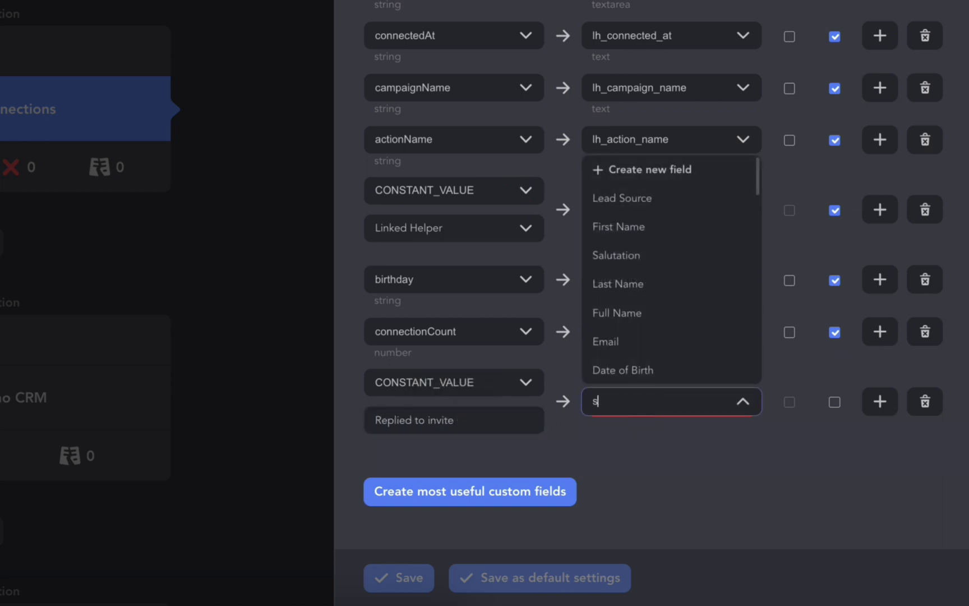
click(645, 462)
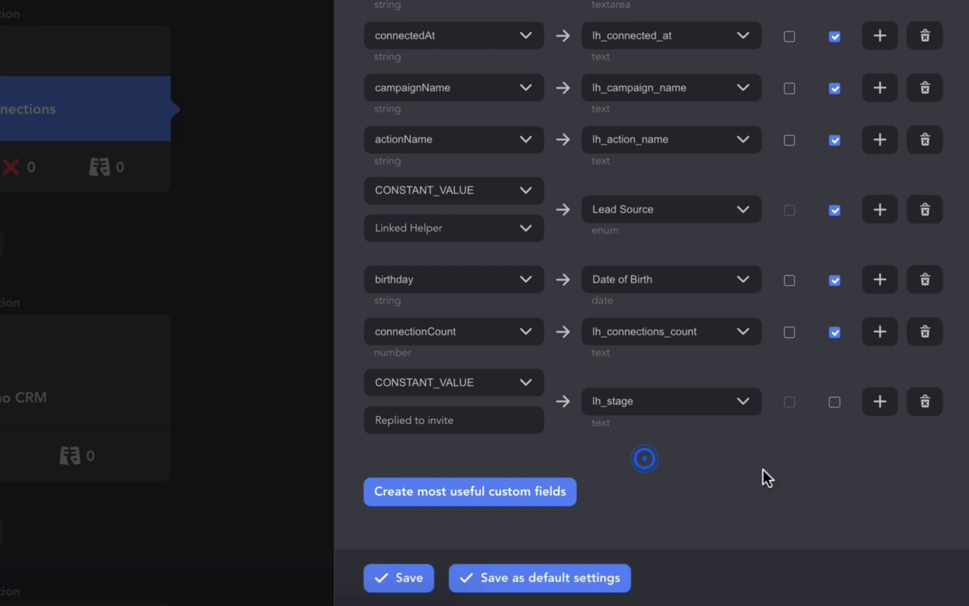
click(834, 401)
click(414, 576)
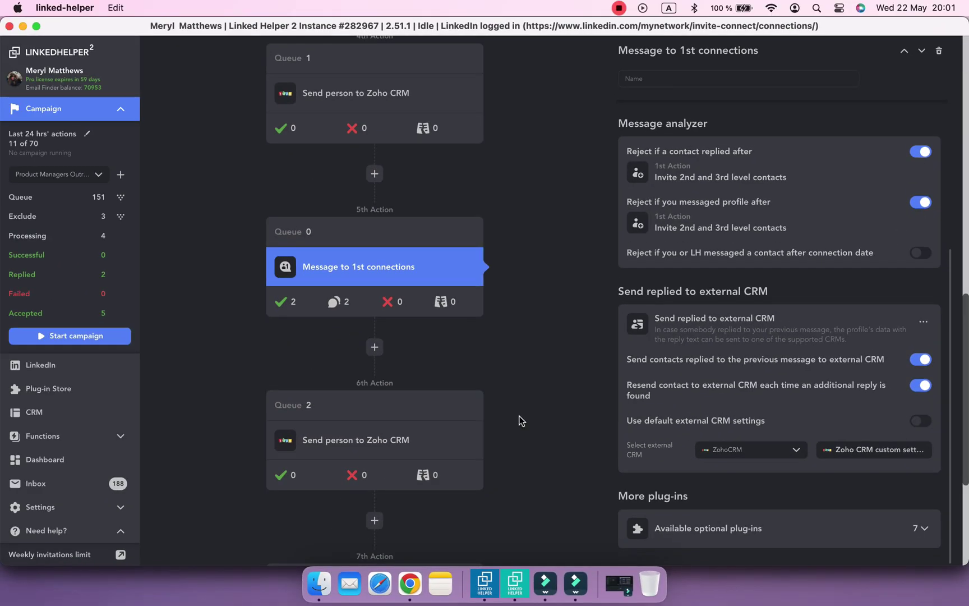
scroll(520, 422, up, 15)
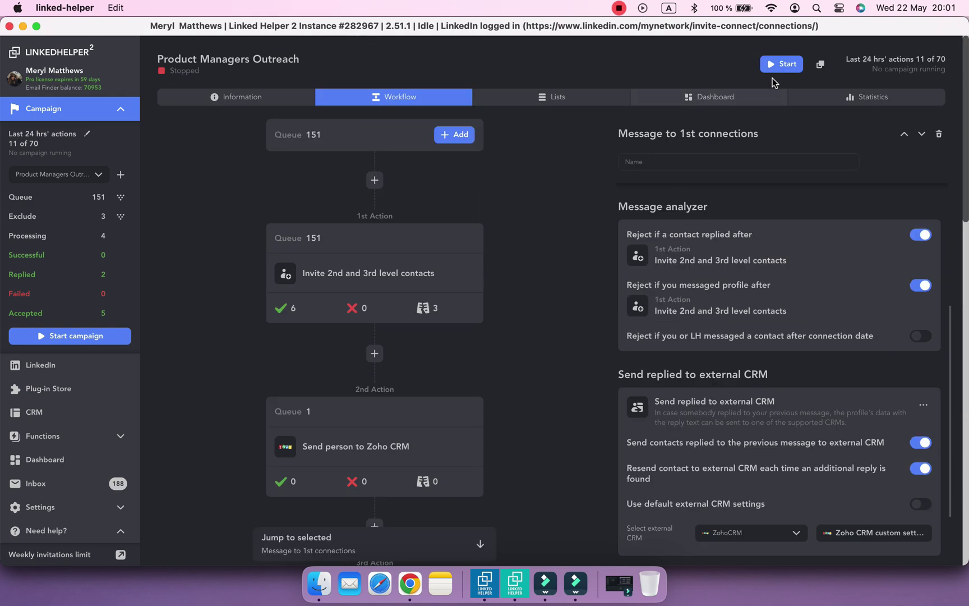
Start the Product Managers Outreach campaign and bring the Zoho CRM Contacts list forward
click(780, 65)
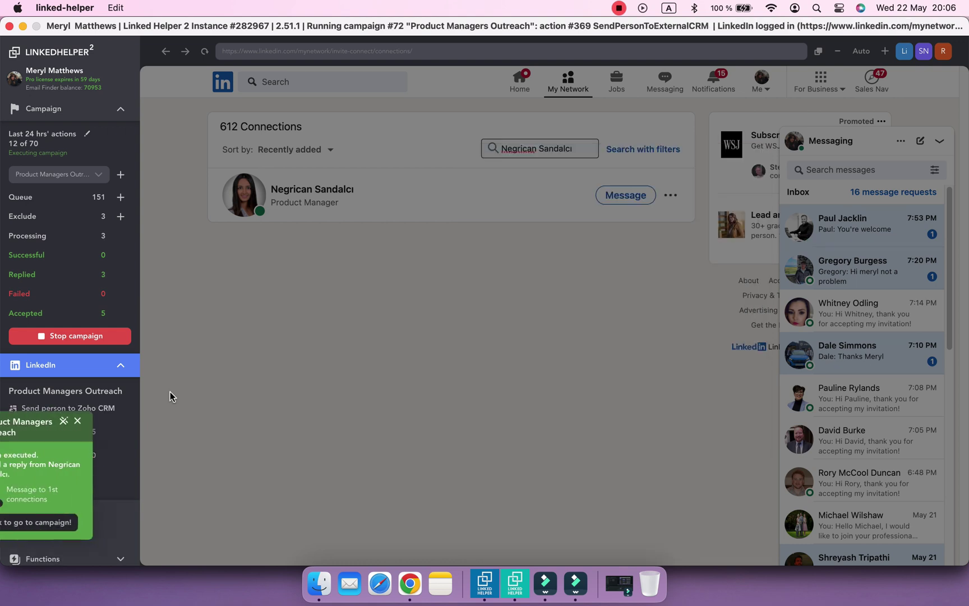
click(410, 584)
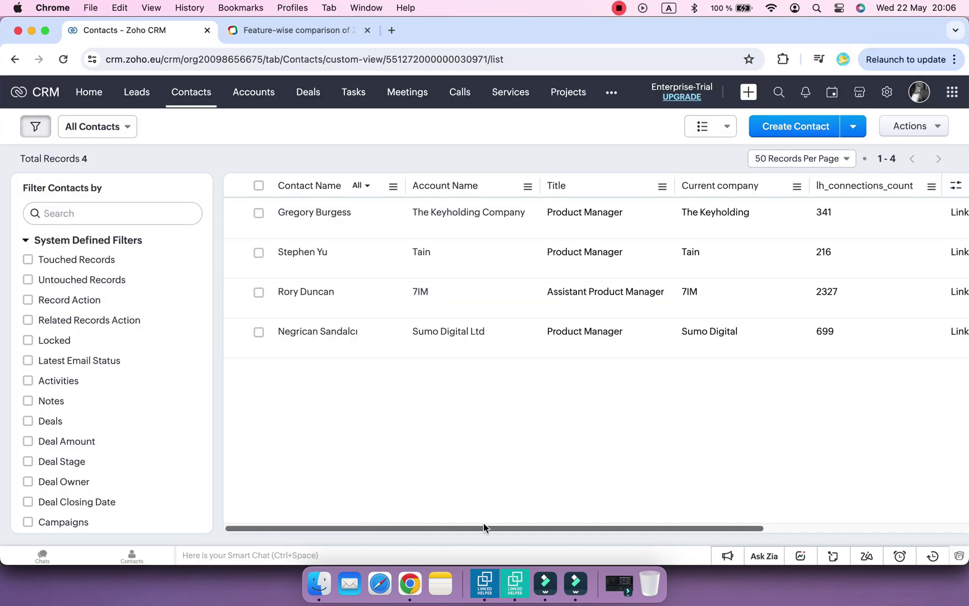
Search Manage Columns for 'stage', enable lh_stage, save, and scroll the table to show it
click(963, 191)
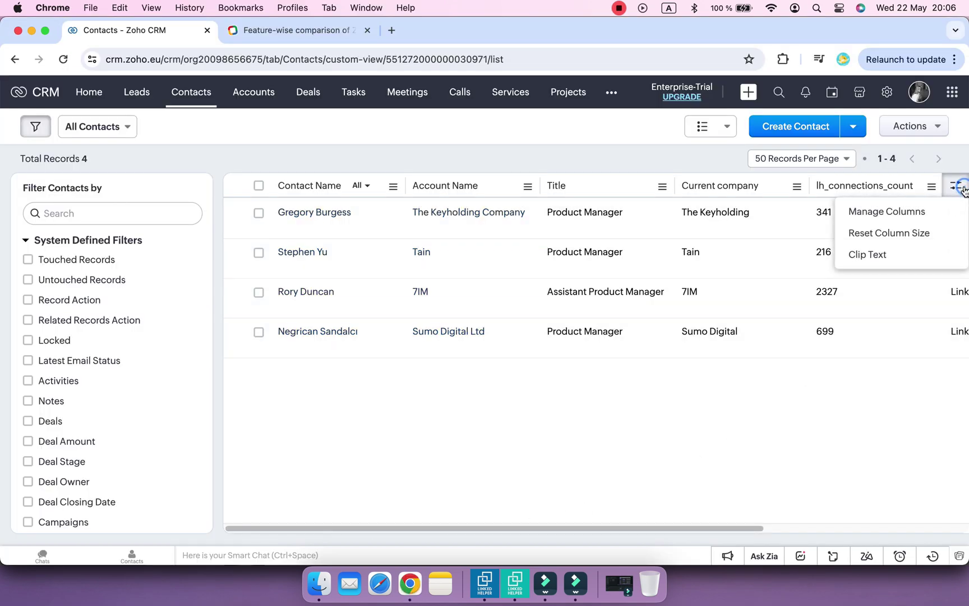
click(907, 215)
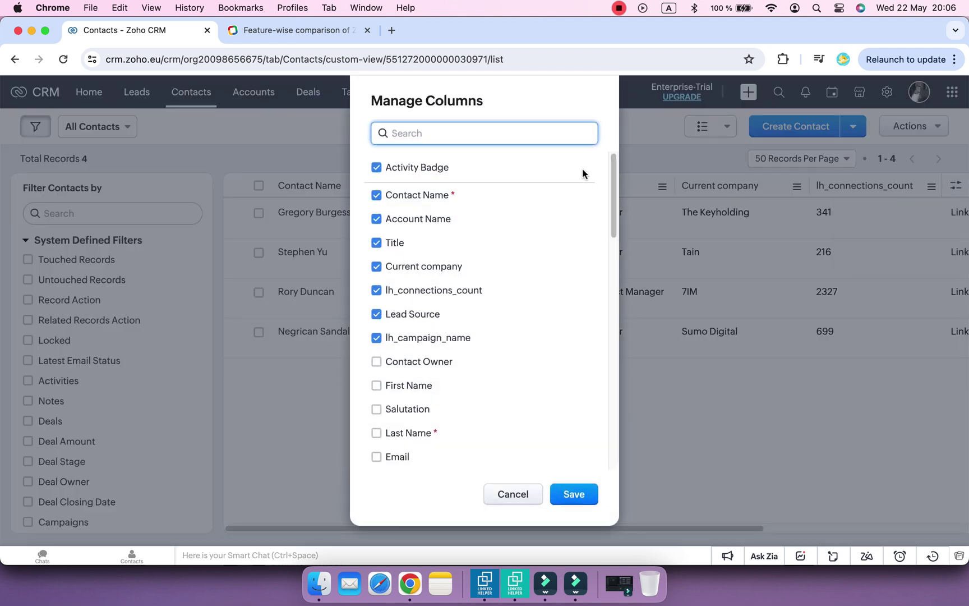
text(stage)
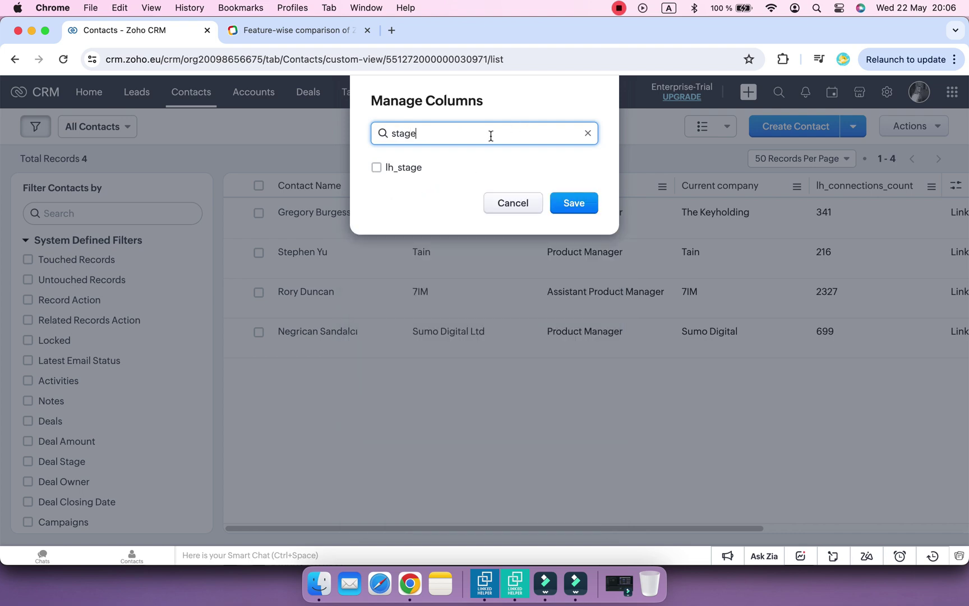
click(376, 167)
click(585, 208)
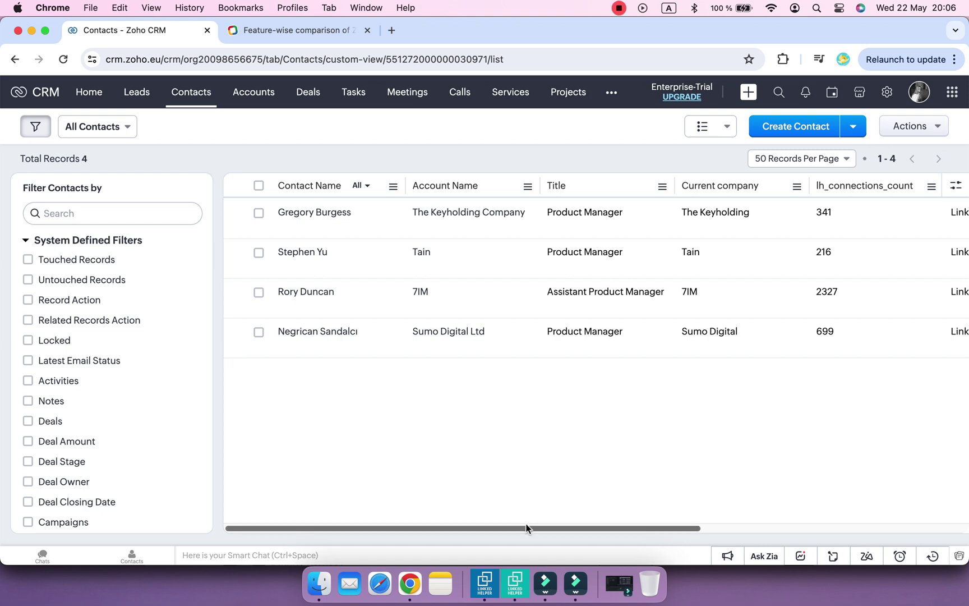
drag(526, 524, 809, 521)
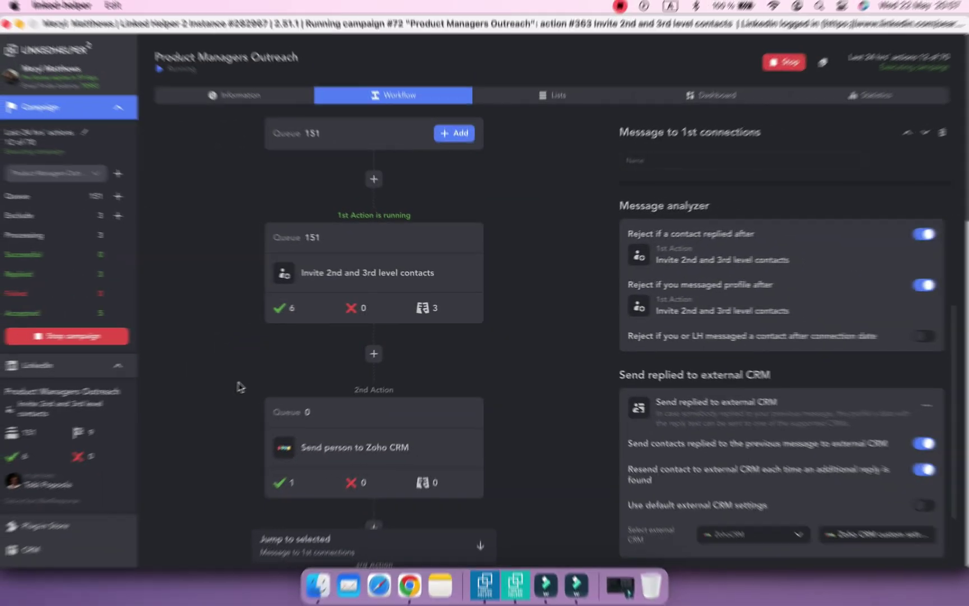
Re-run the first two of the 5th action's three replied contacts
scroll(239, 386, down, 3)
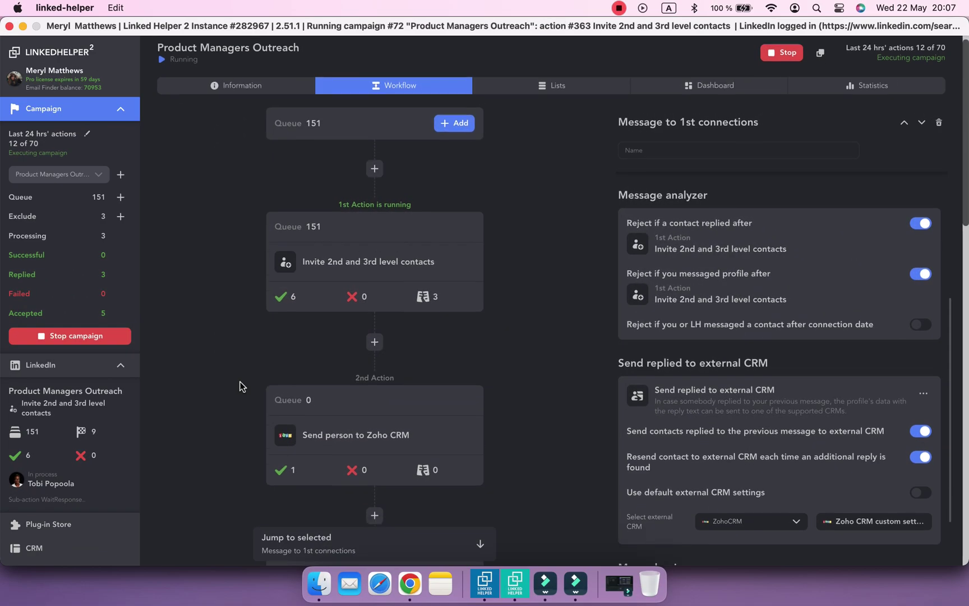
scroll(239, 386, down, 10)
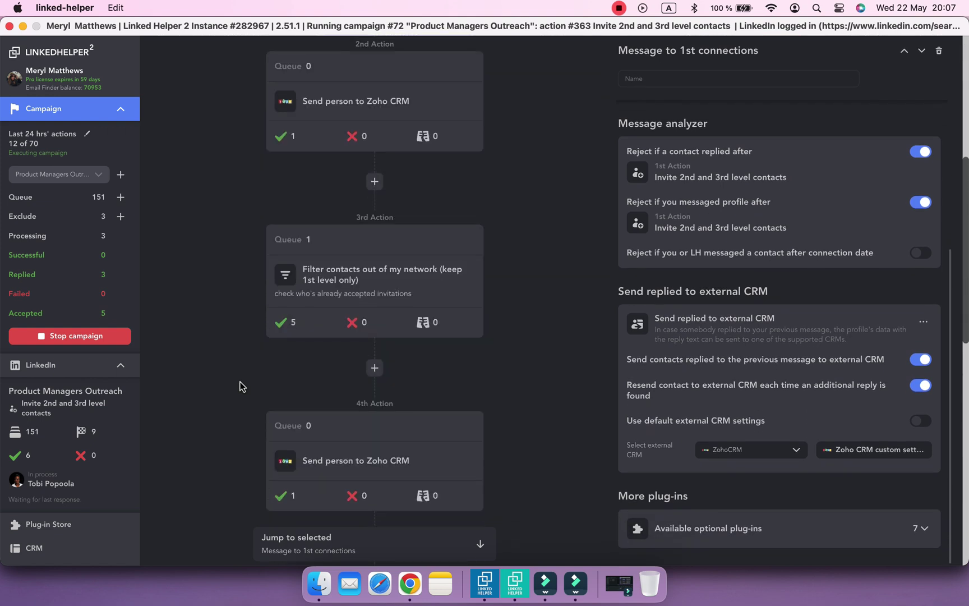
scroll(240, 382, down, 5)
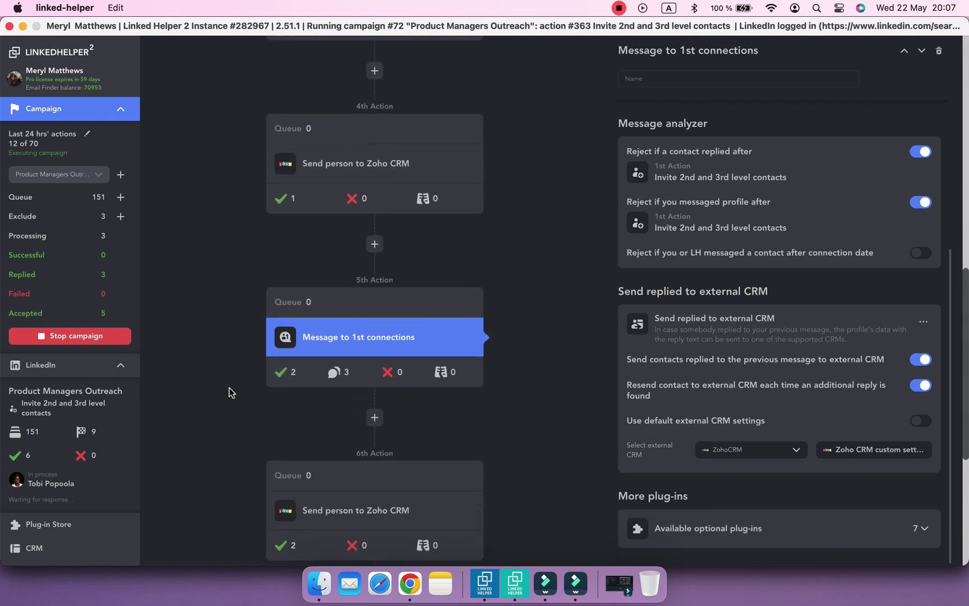
click(348, 362)
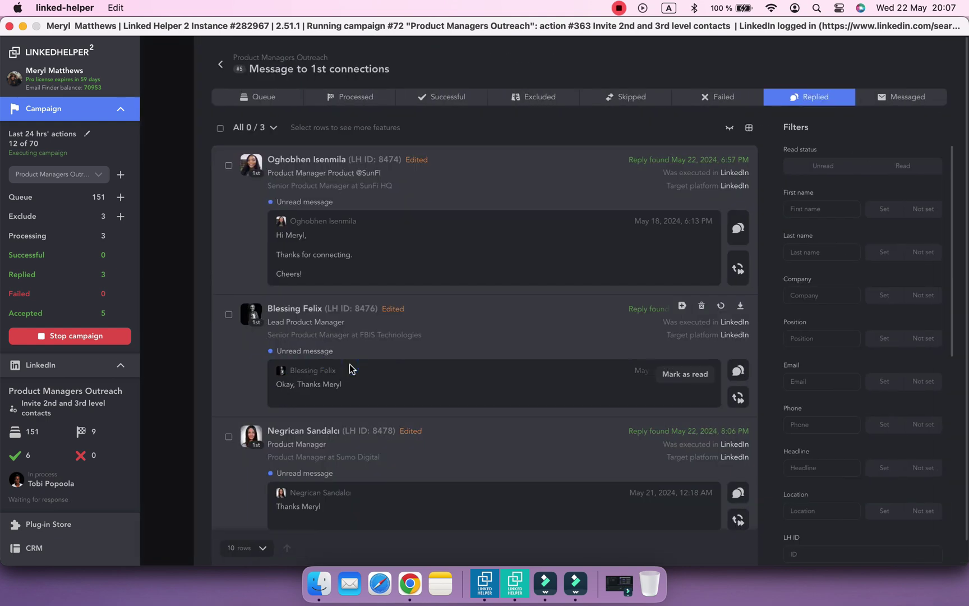
click(228, 165)
click(229, 314)
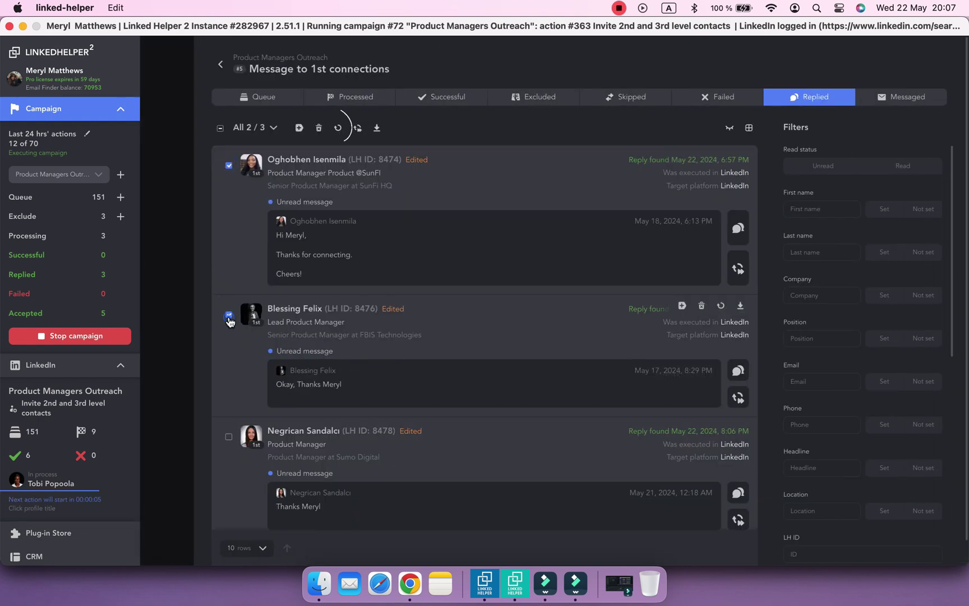
click(338, 127)
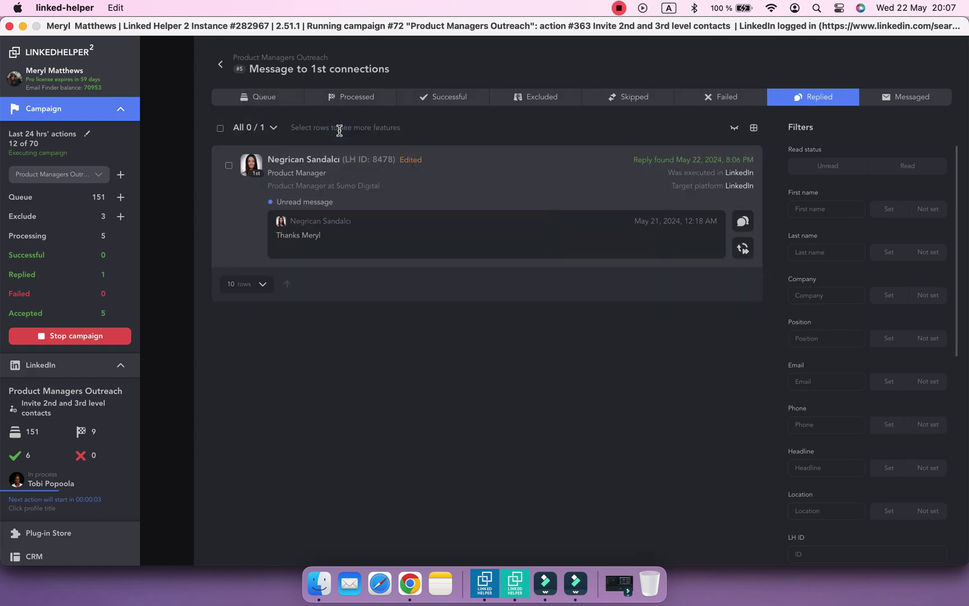
Return to the campaign workflow, watch it in LinkedIn, then show Zoho CRM Contacts
click(220, 64)
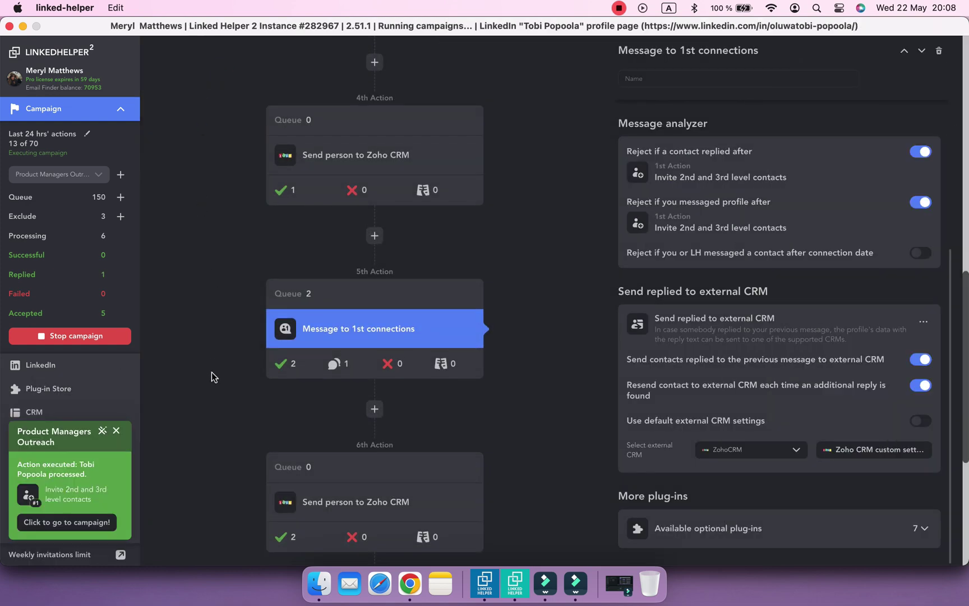
click(103, 366)
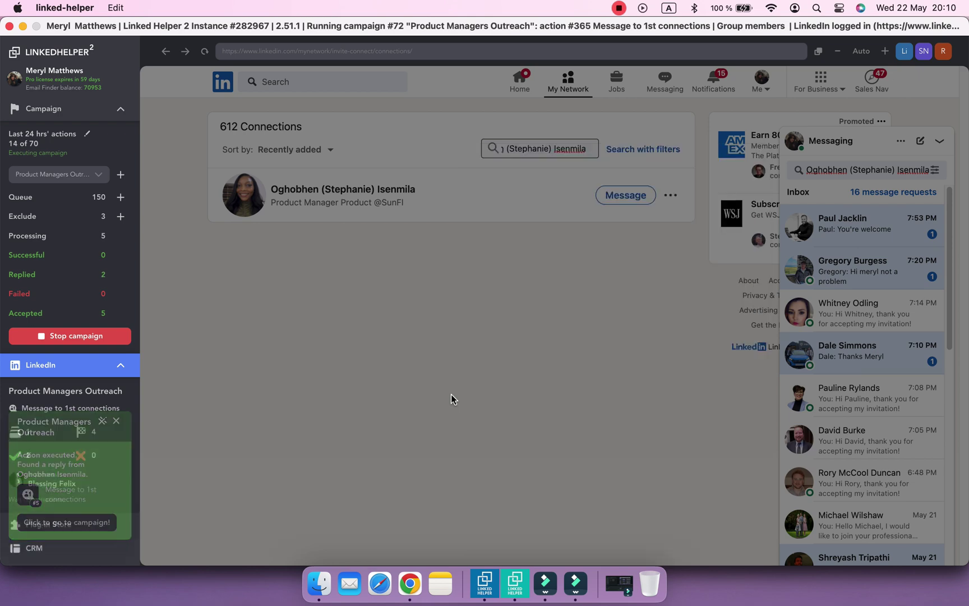
click(410, 583)
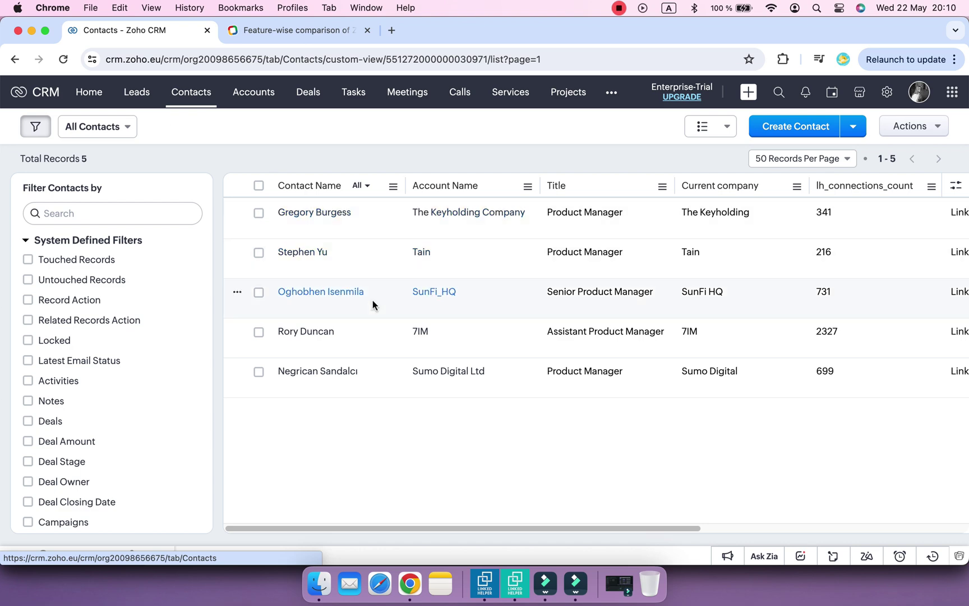
Open the SunFi HQ contact's record from its Replied to invite lh_stage cell
drag(516, 524, 800, 508)
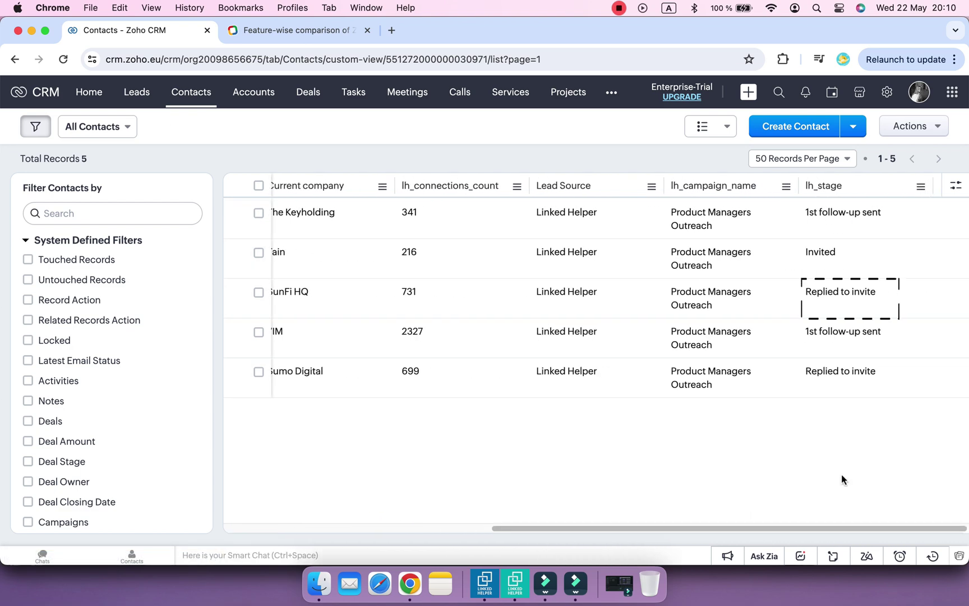
click(850, 298)
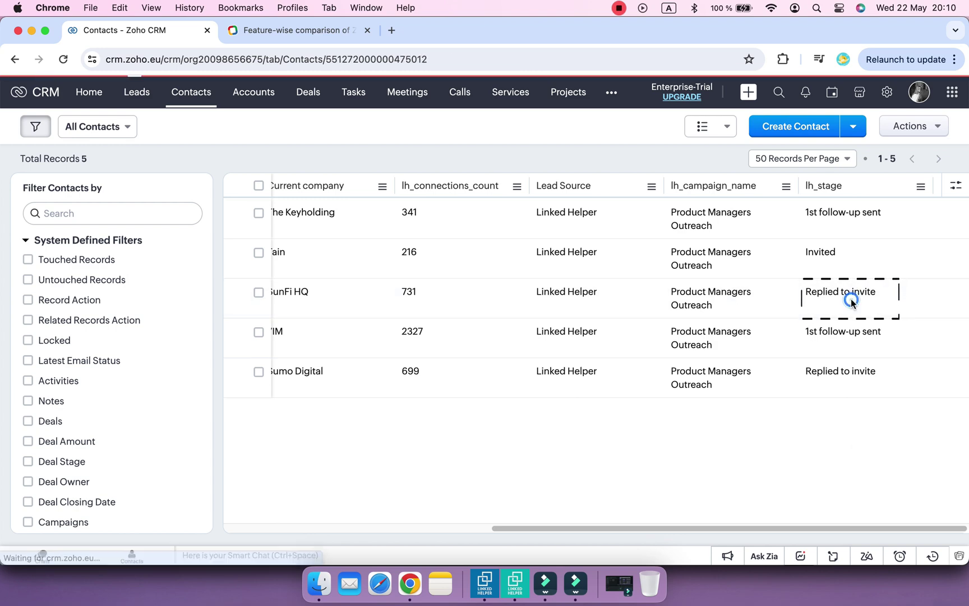
scroll(608, 368, down, 10)
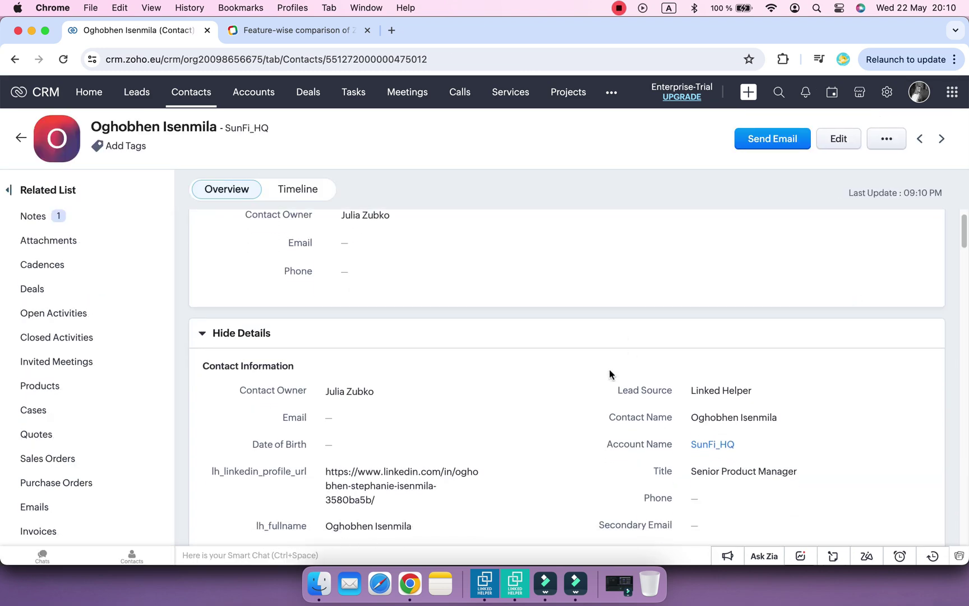
scroll(594, 379, down, 6)
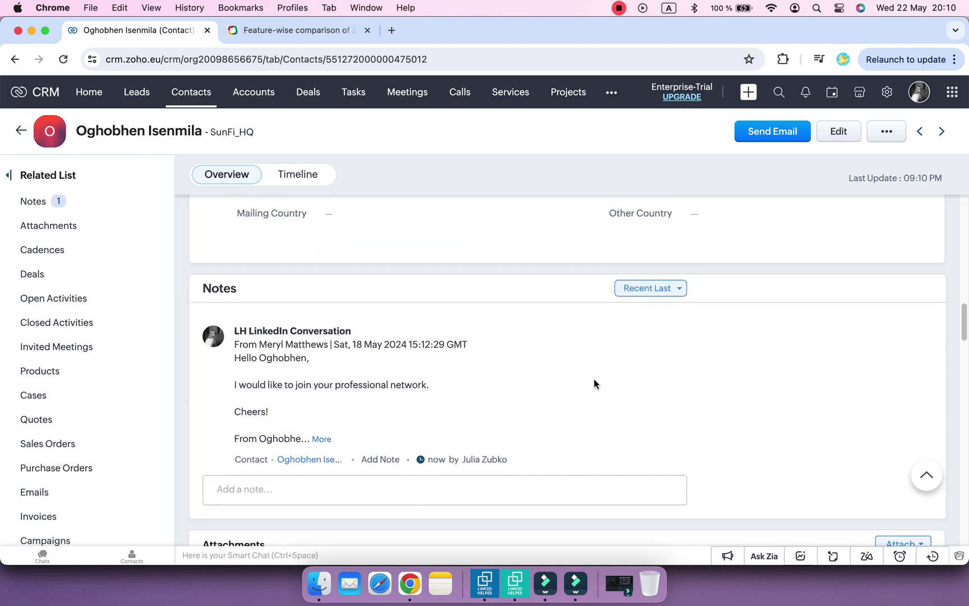
scroll(522, 426, down, 1)
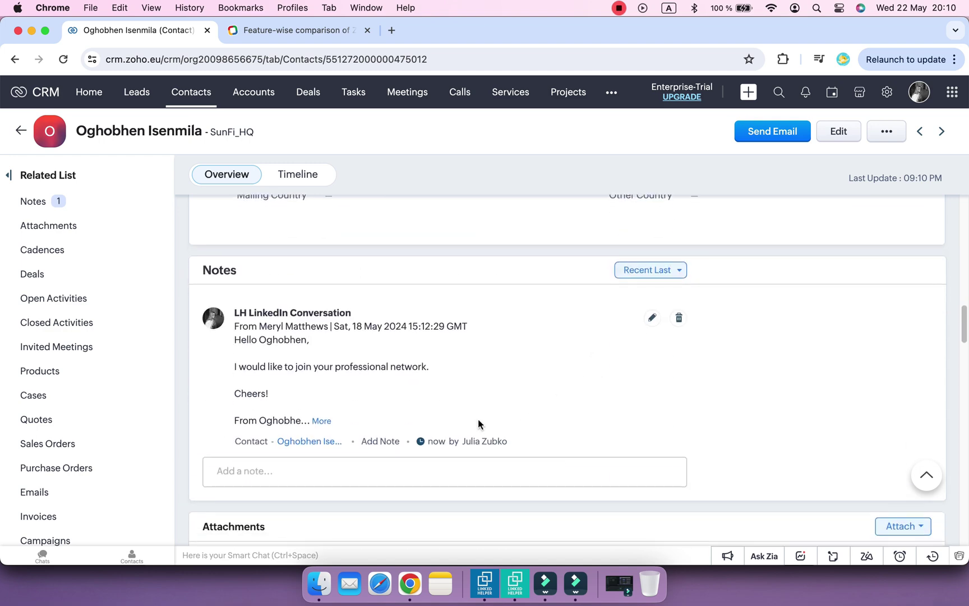
Expand the LH LinkedIn Conversation note, then switch to the feature-wise comparison page
click(314, 417)
scroll(534, 429, down, 1)
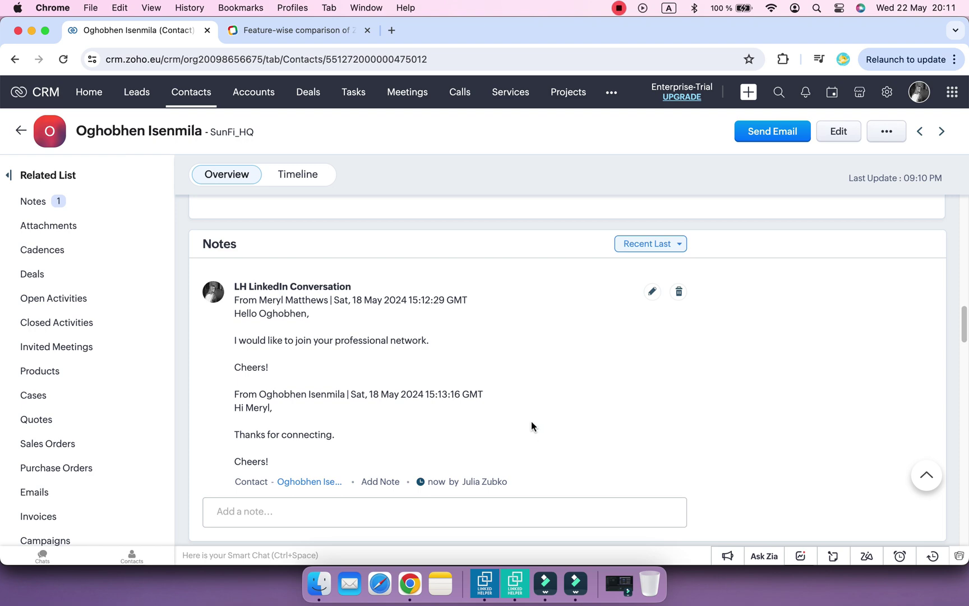
key(ctrl+Tab)
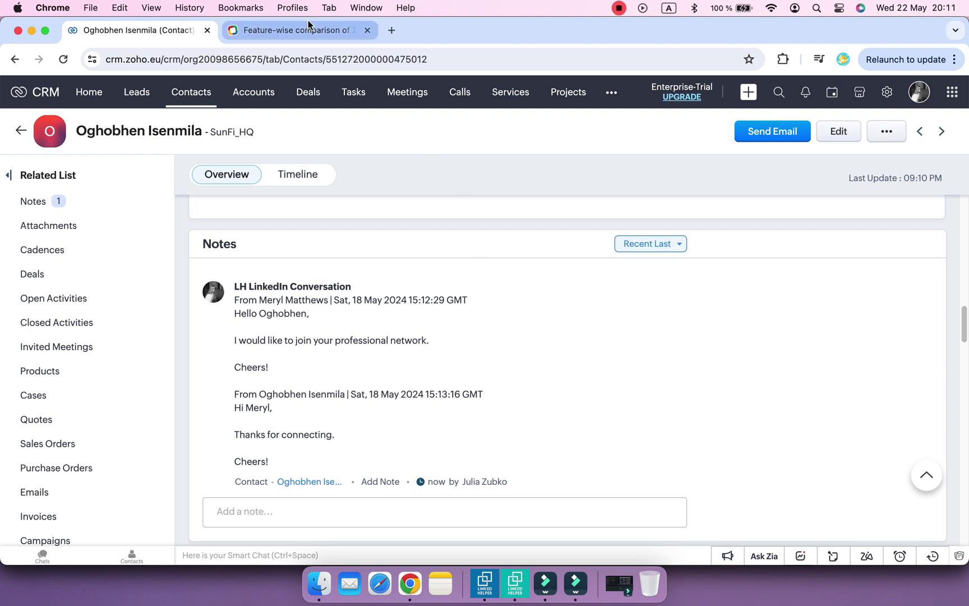